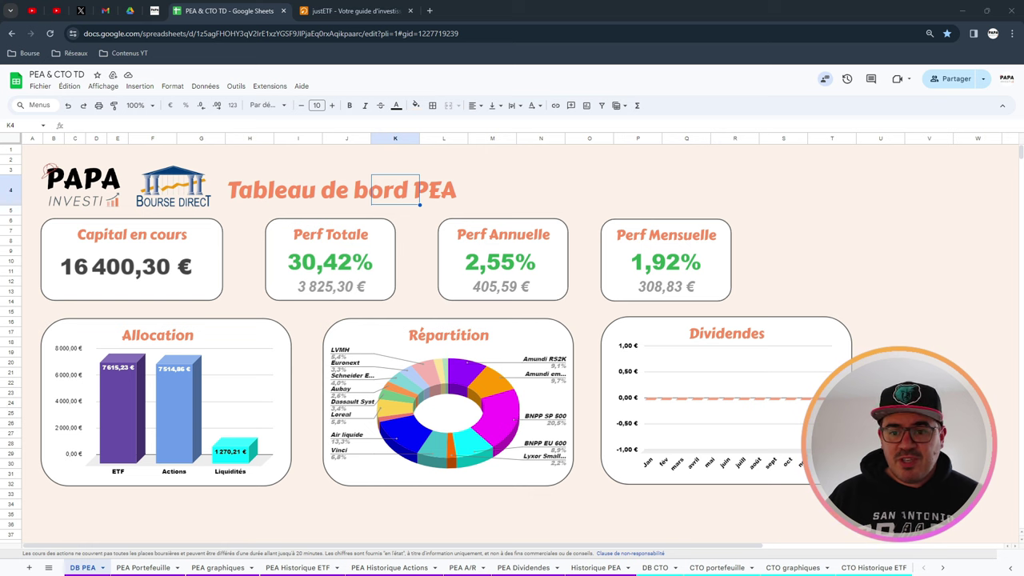
Open the PEA Historique ETF sheet and examine the five holdings listed in the ETF table, from Amundi RS2K to Lyxor Small Caps EU
click(289, 567)
drag(83, 195, 107, 234)
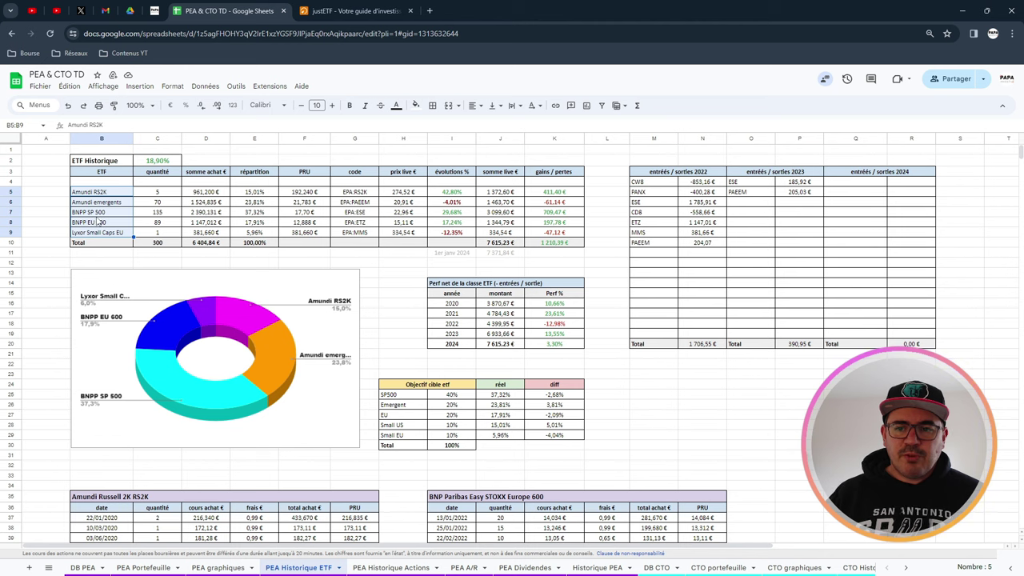
click(131, 213)
click(116, 226)
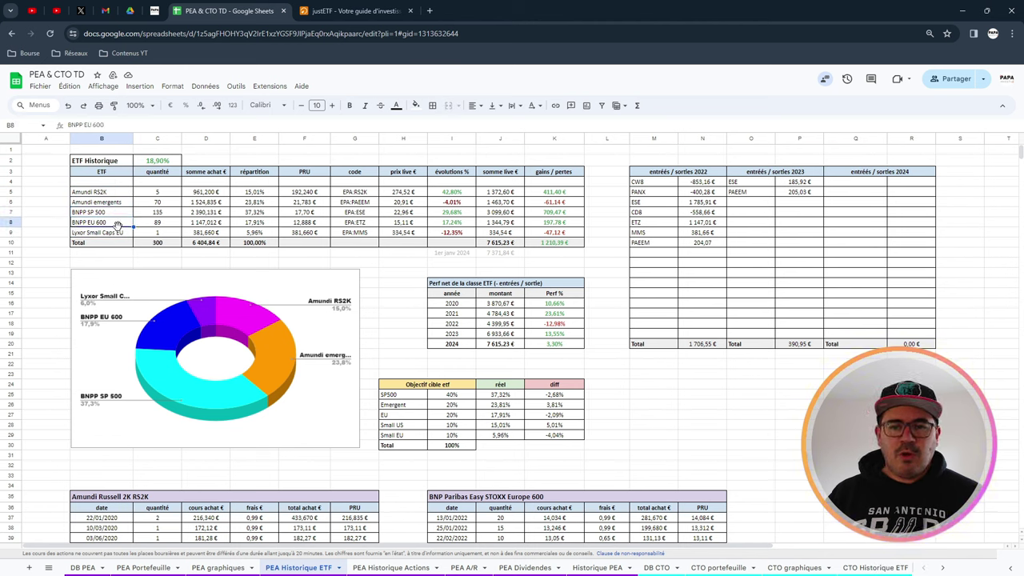
click(118, 205)
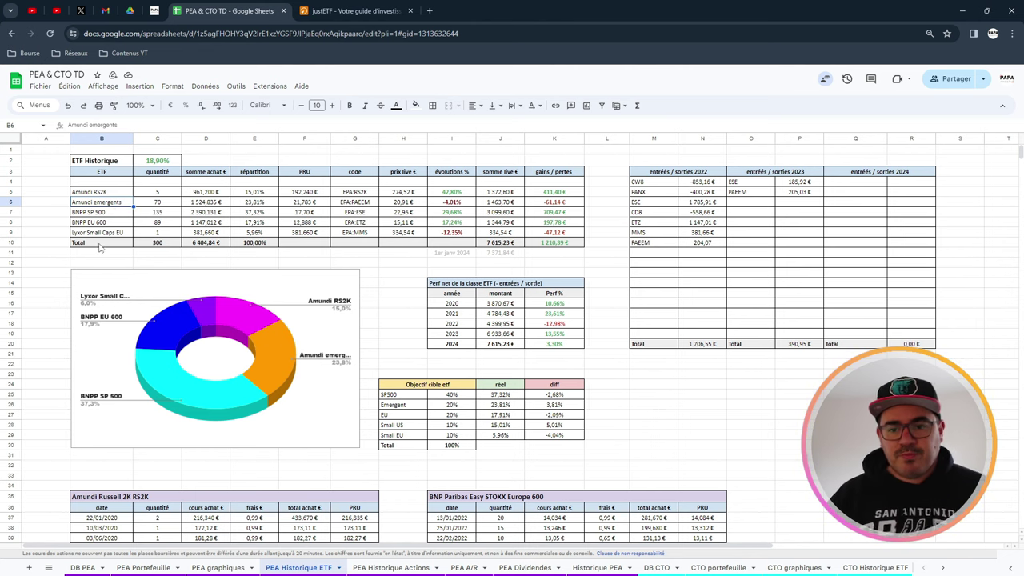
click(102, 233)
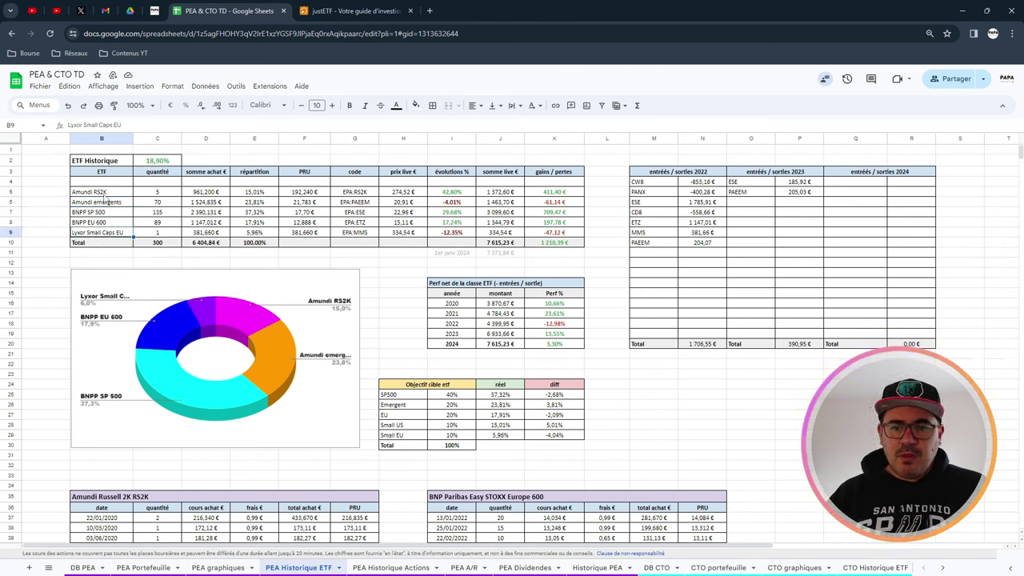
click(111, 194)
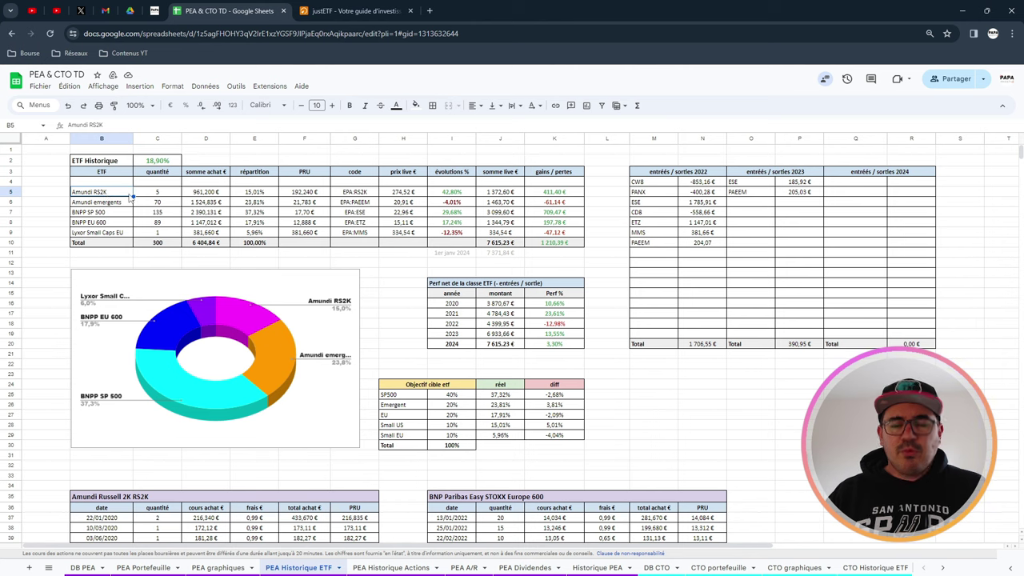
click(102, 234)
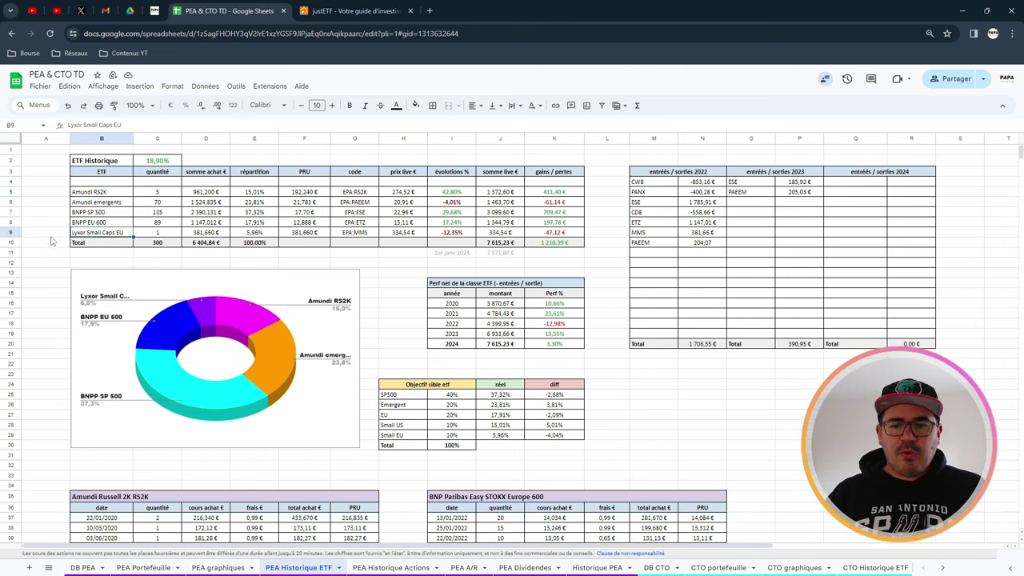
ctrl+click(102, 193)
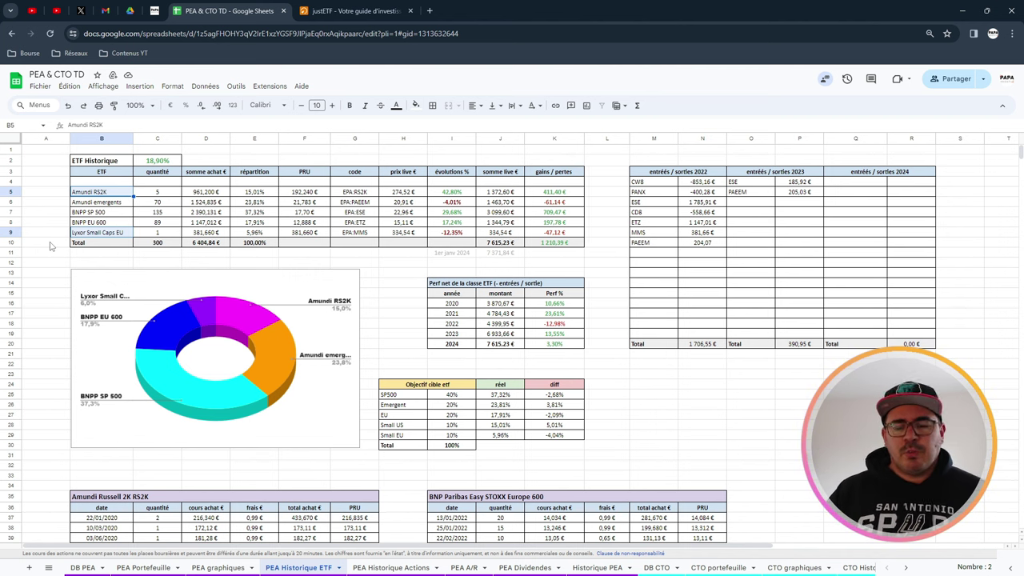
Switch to the justETF website, search for "ese" and open the BNP Paribas Easy S&P 500 UCITS ETF EUR profile
click(333, 10)
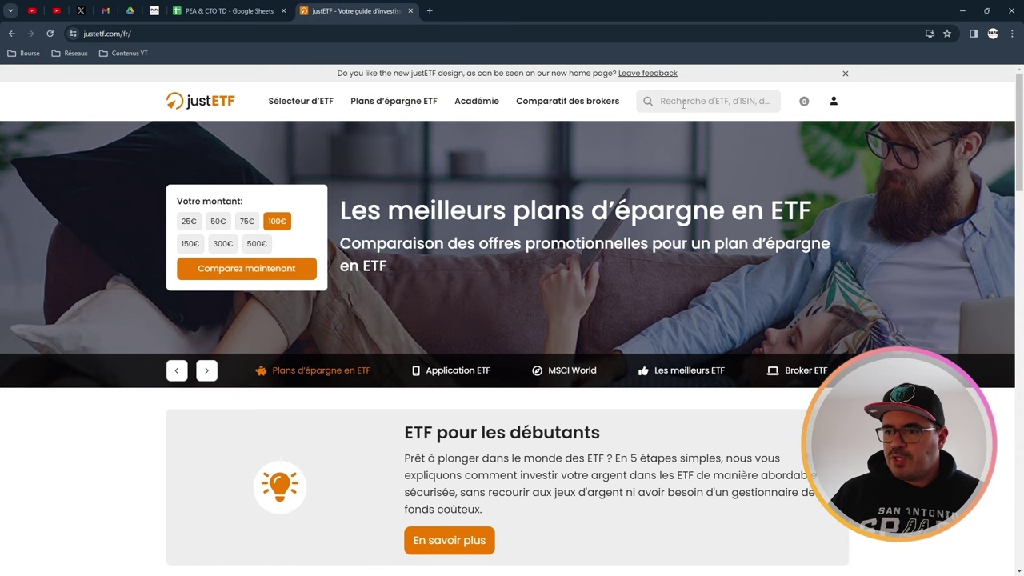
click(681, 103)
text(ese)
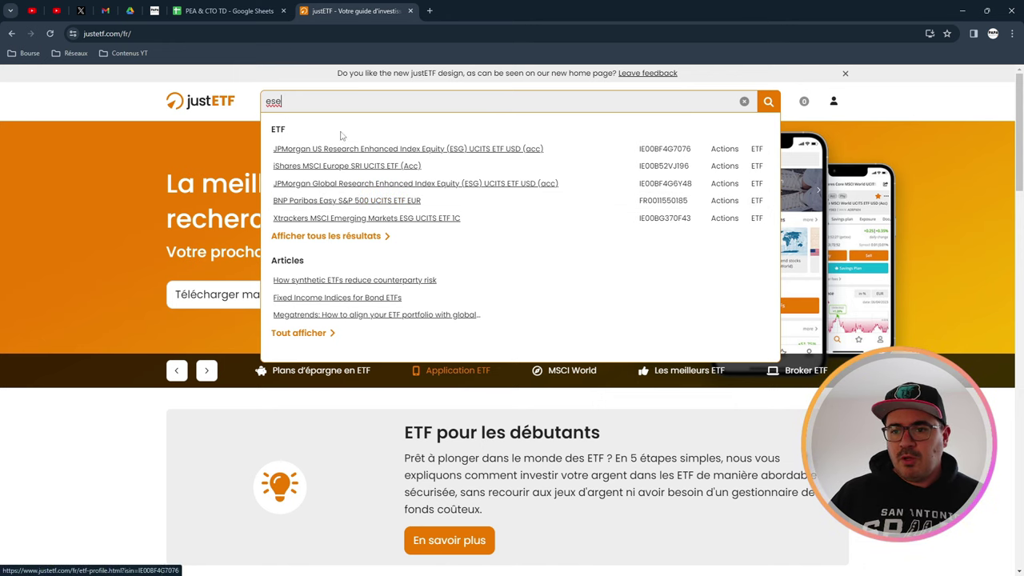
click(336, 201)
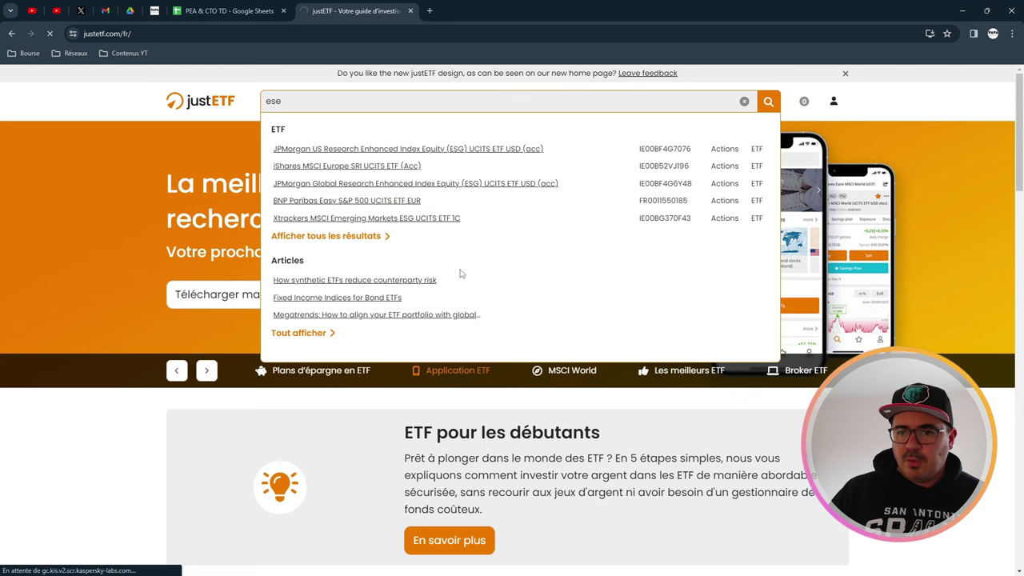
Add the Amundi Russell 2000 UCITS ETF EUR (C) to the performance chart as a comparison by searching for "RS2K"
scroll(460, 273, down, 8)
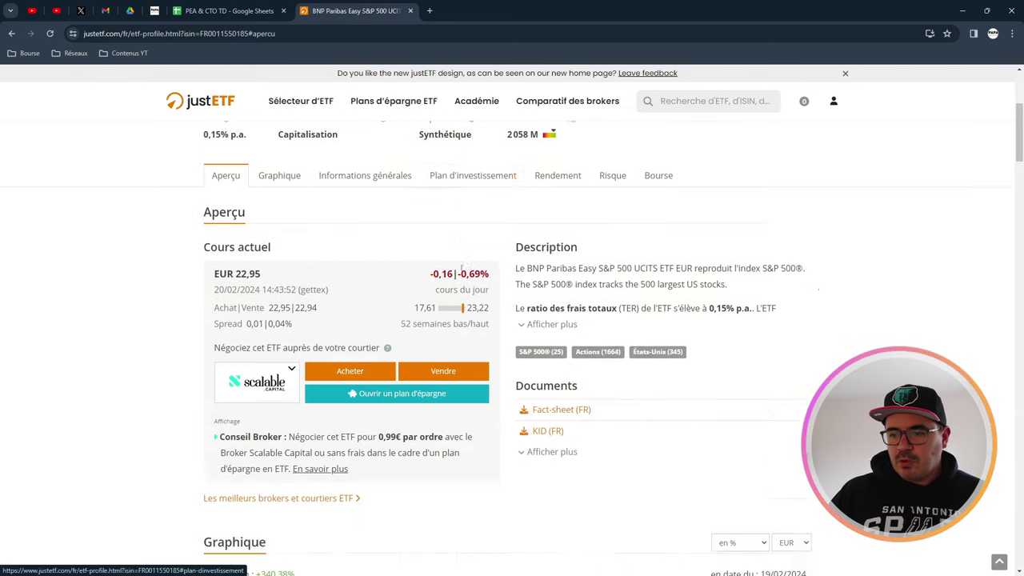
scroll(460, 274, down, 1)
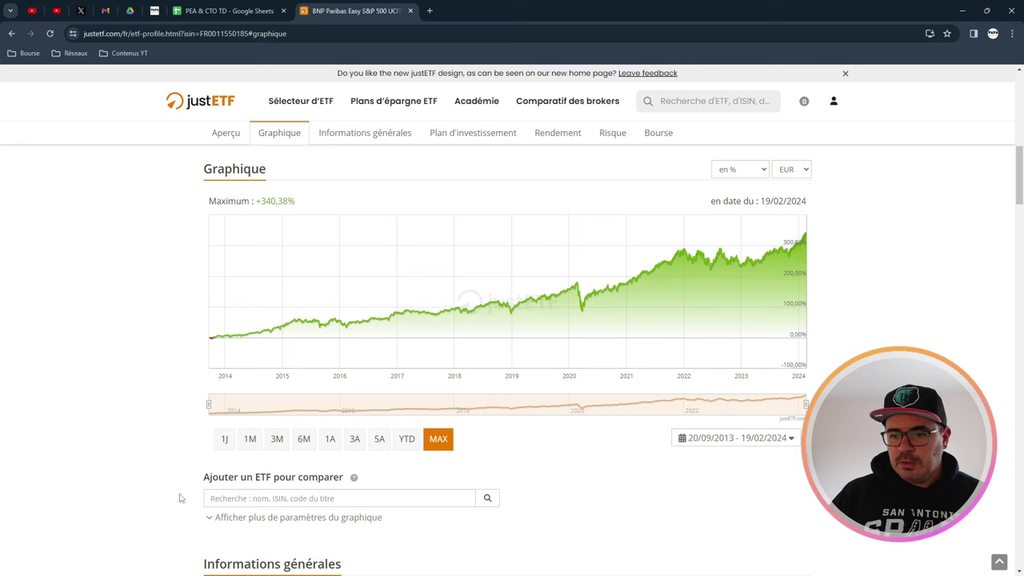
scroll(226, 491, down, 1)
click(240, 445)
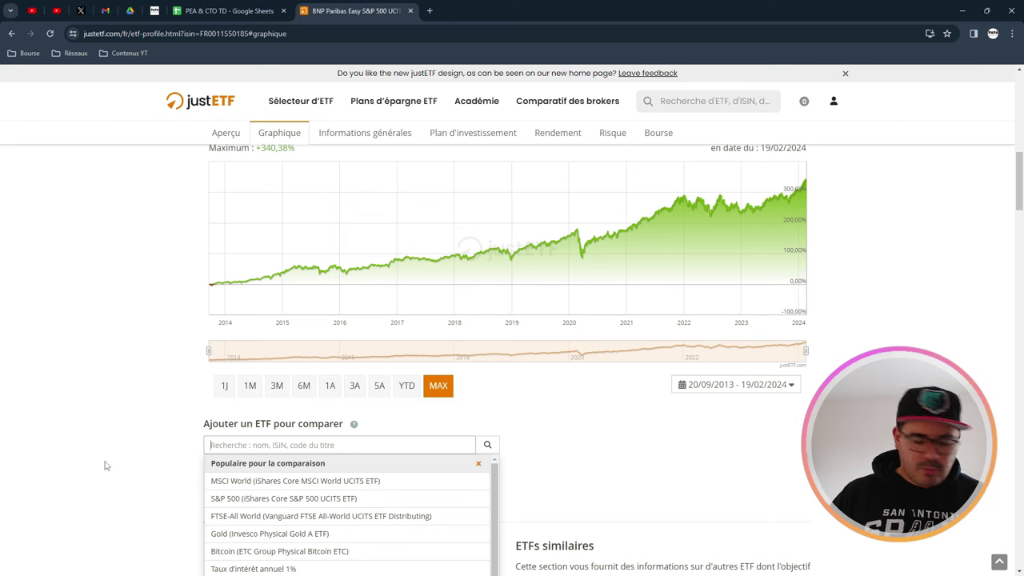
text(RS2K)
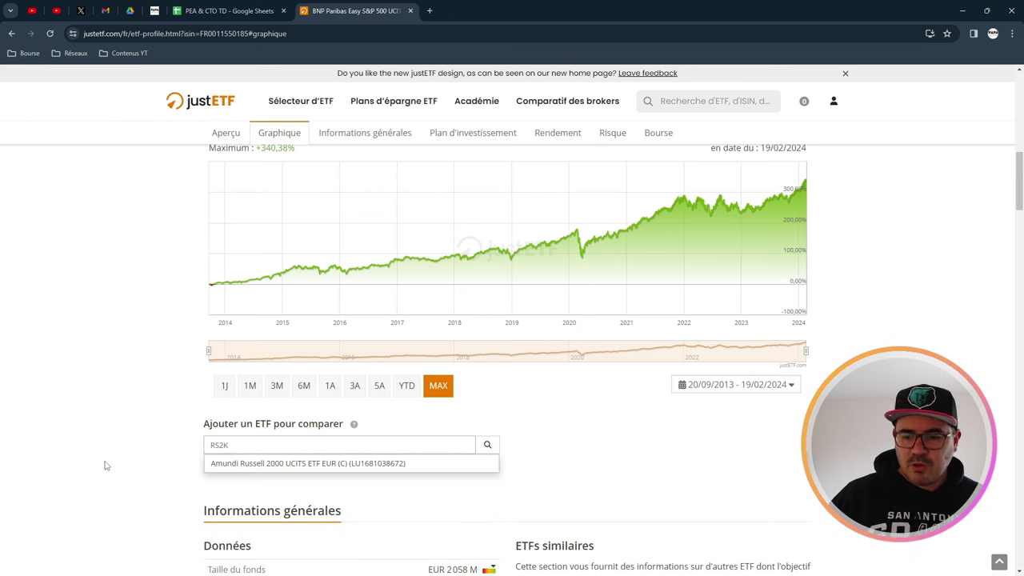
click(285, 464)
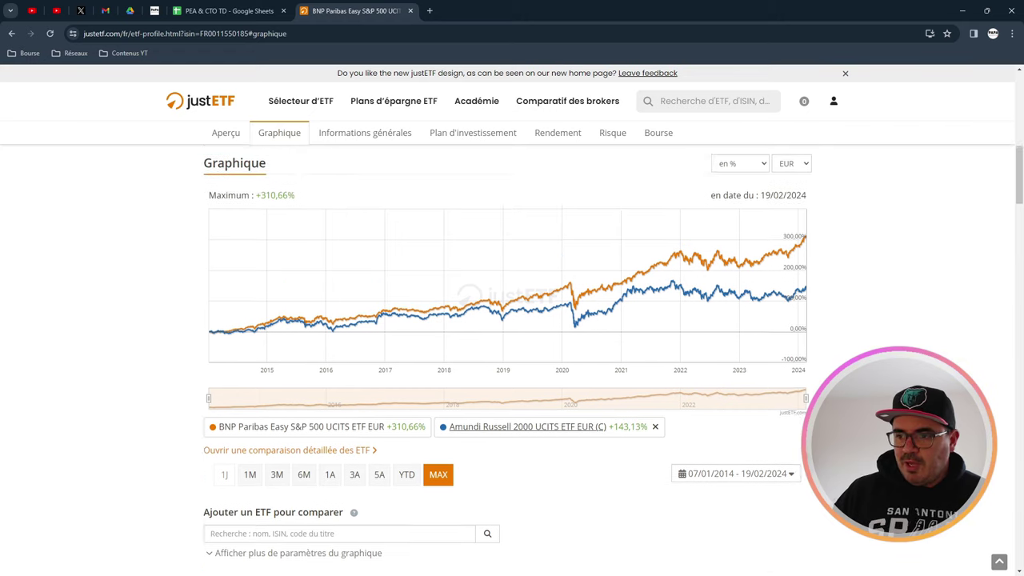
Examine the S&P 500 and Russell 2000 curves over the maximum period and compare the two ETFs' performance percentages
scroll(508, 360, up, 1)
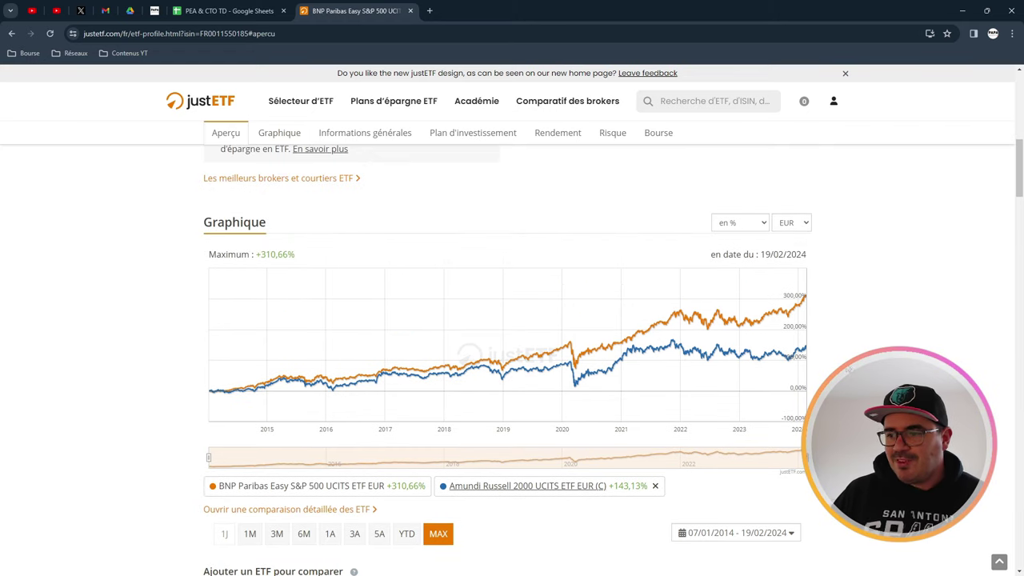
mouse_move(811, 315)
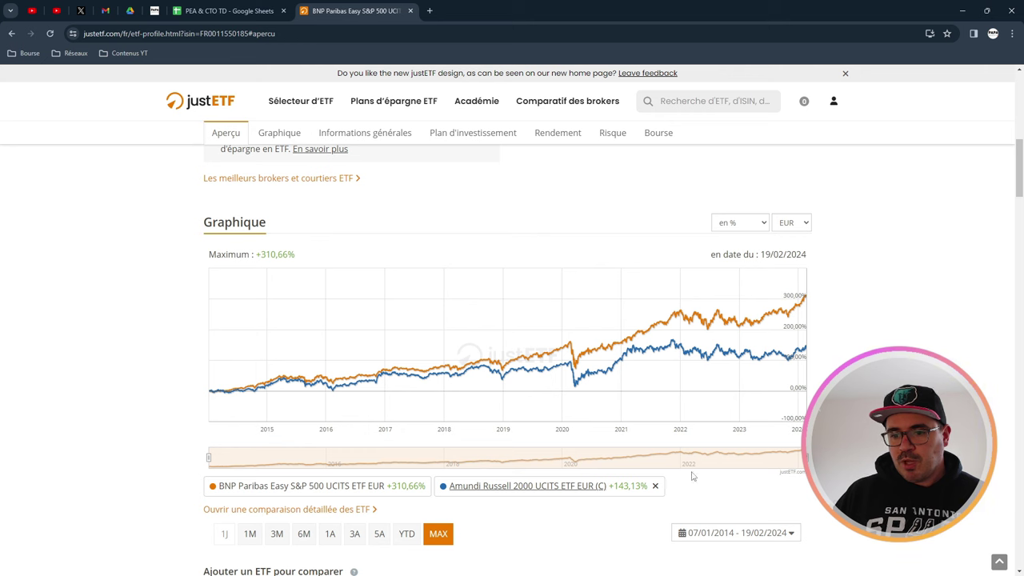
mouse_move(243, 387)
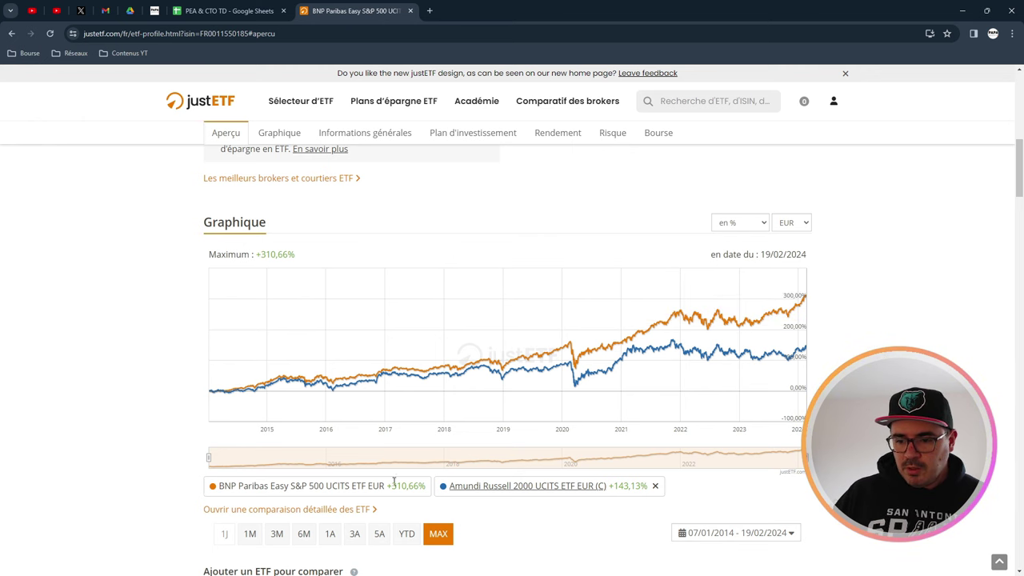
drag(387, 485, 421, 485)
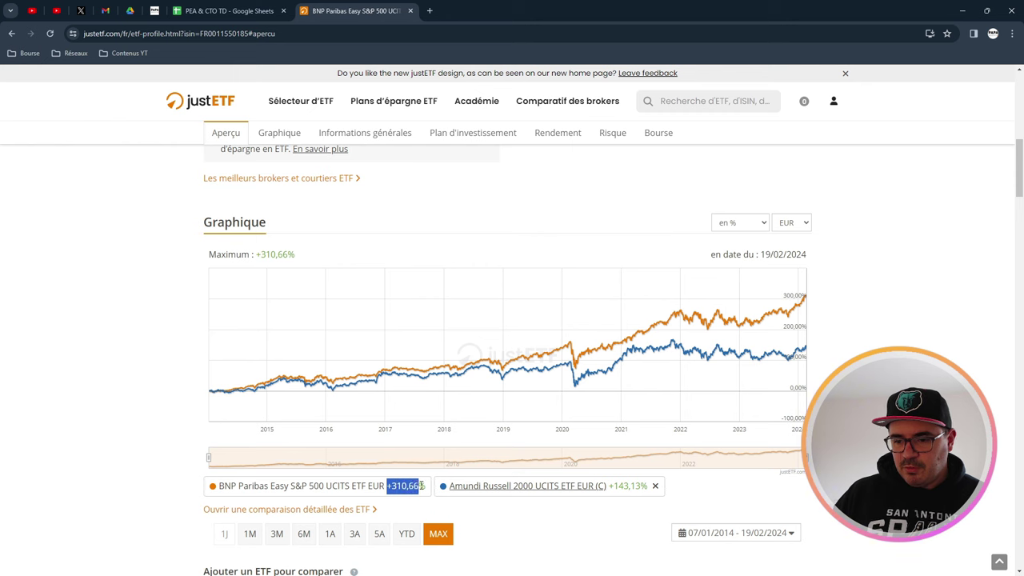
click(619, 485)
drag(620, 486, 635, 486)
click(635, 486)
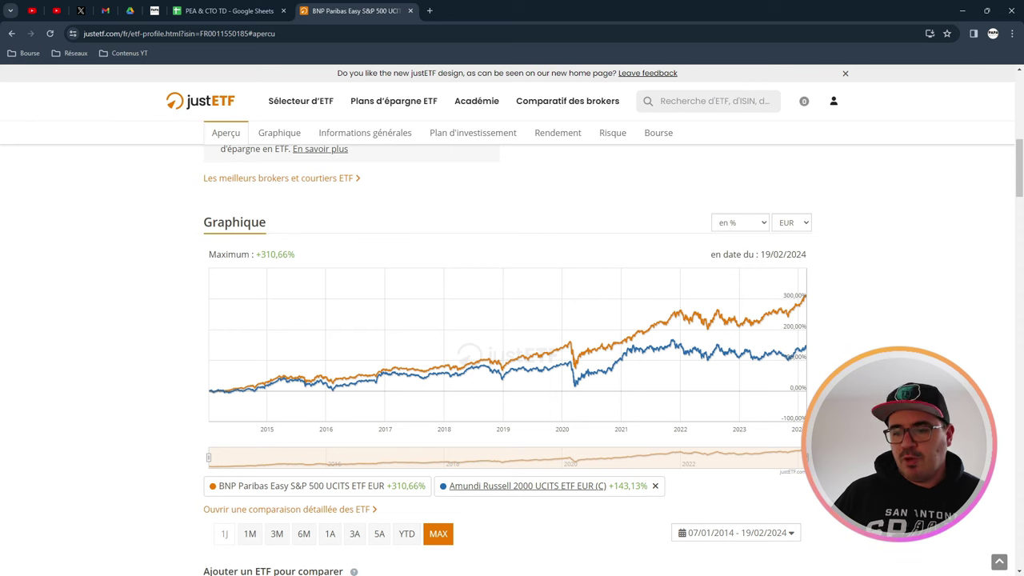
Show the comparison chart over 5 years and compare the S&P 500 and Russell 2000 ETFs' performance percentages
click(380, 535)
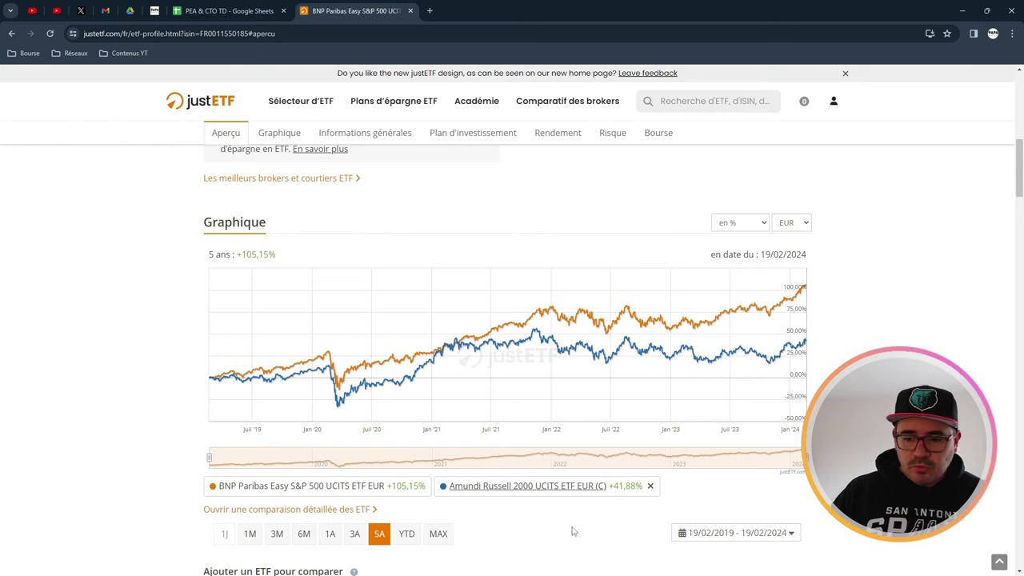
drag(391, 485, 417, 483)
drag(614, 485, 638, 486)
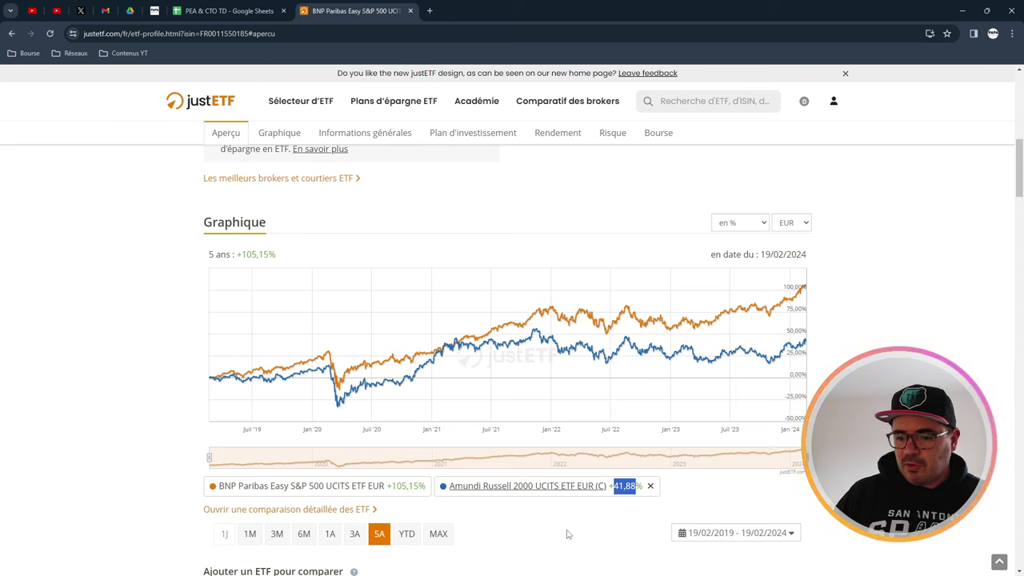
Compare the S&P 500 and Russell 2000 ETFs' performance percentages over 3 years, and return the chart to its maximum period
click(355, 537)
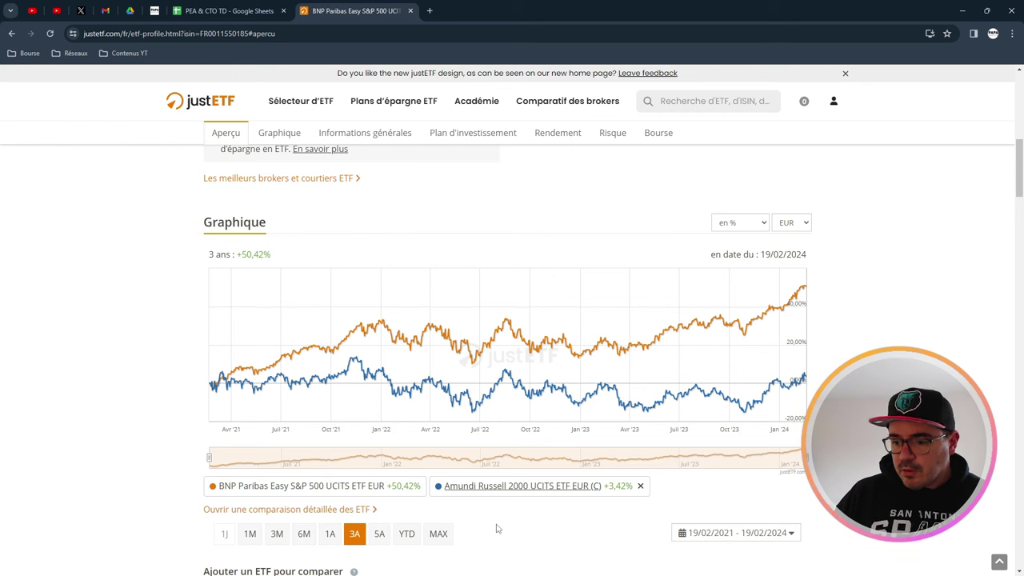
drag(387, 486, 419, 487)
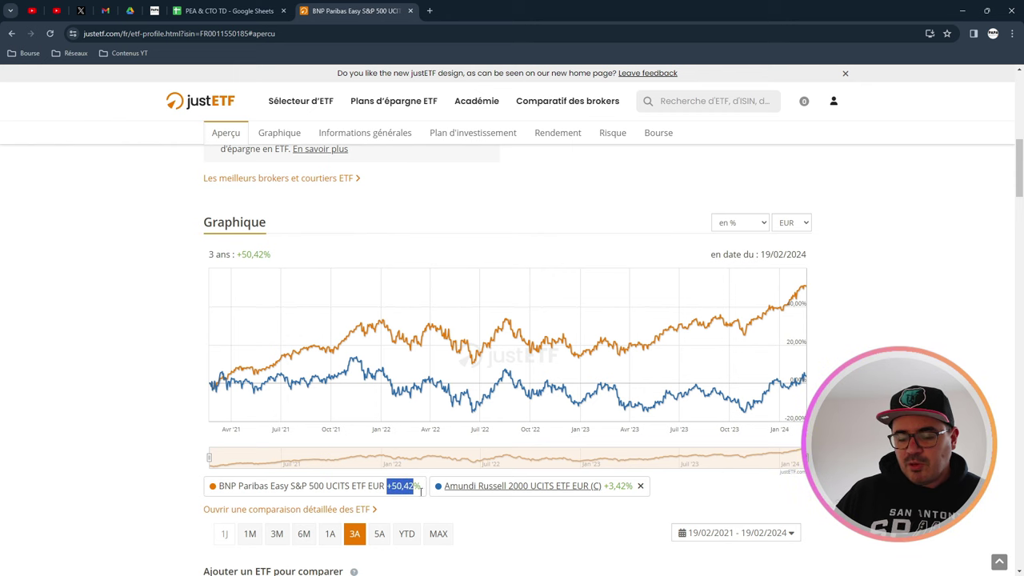
click(495, 528)
drag(608, 486, 631, 486)
click(560, 532)
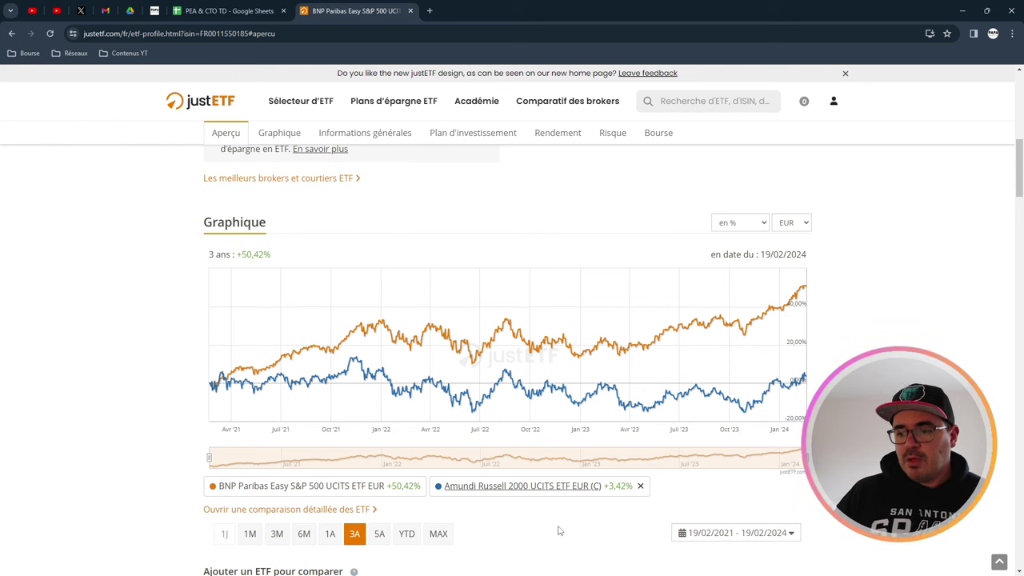
click(438, 533)
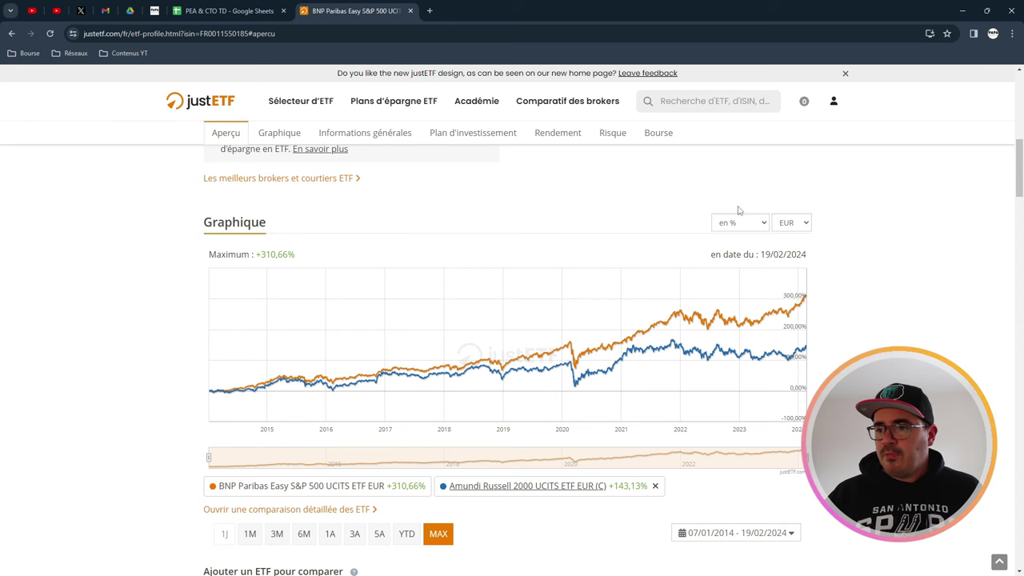
click(688, 103)
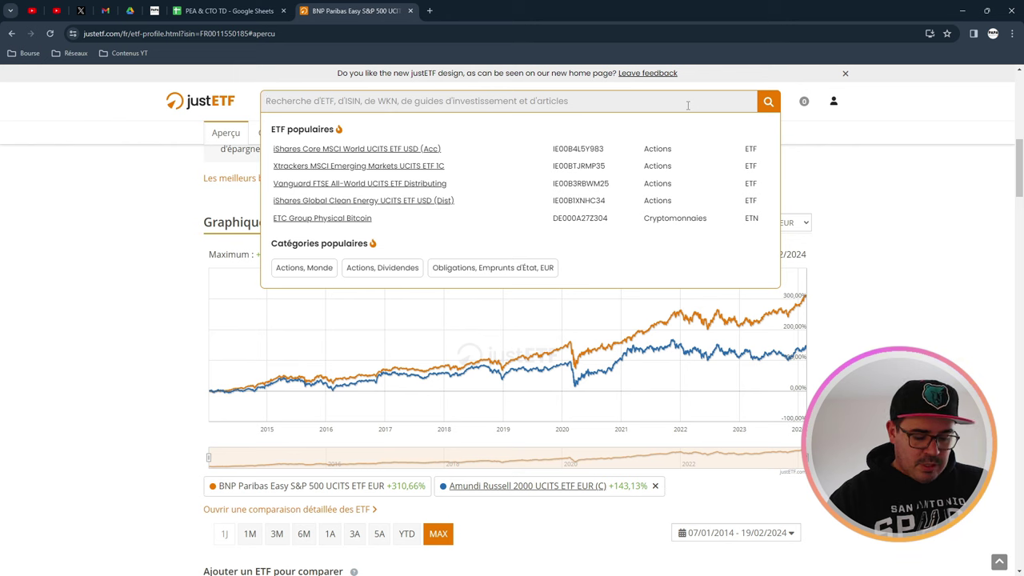
text(ETZ)
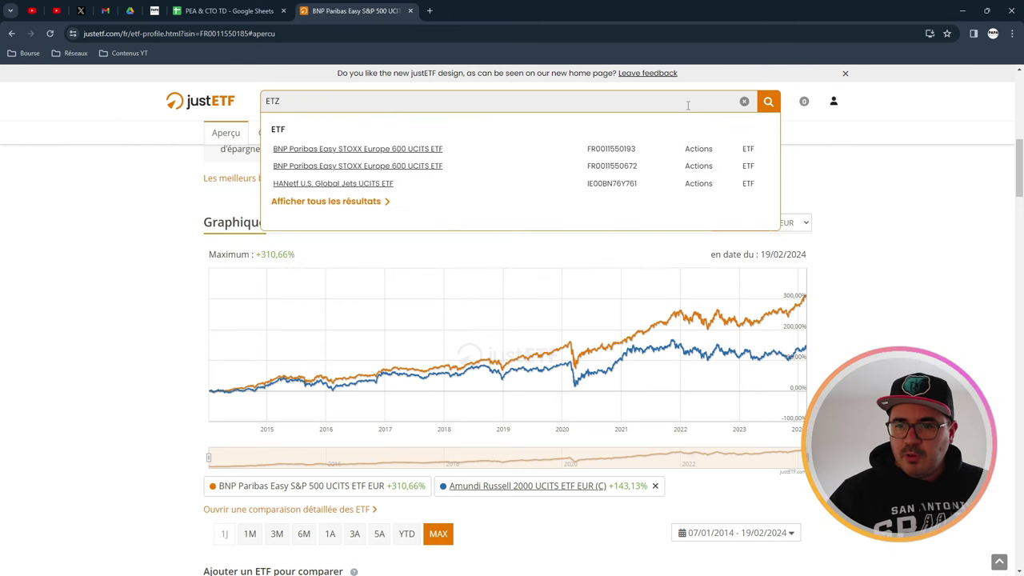
click(676, 97)
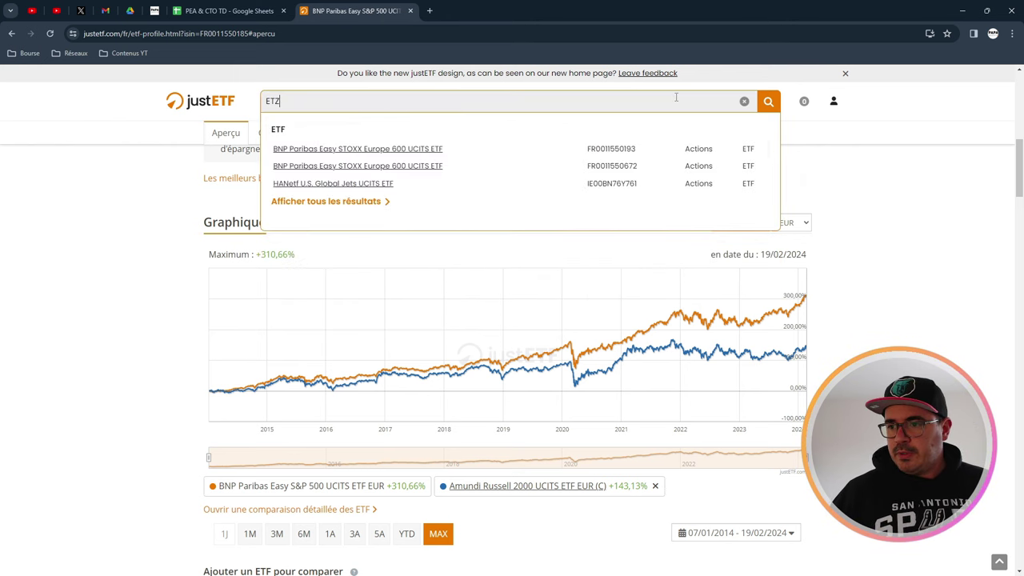
click(514, 183)
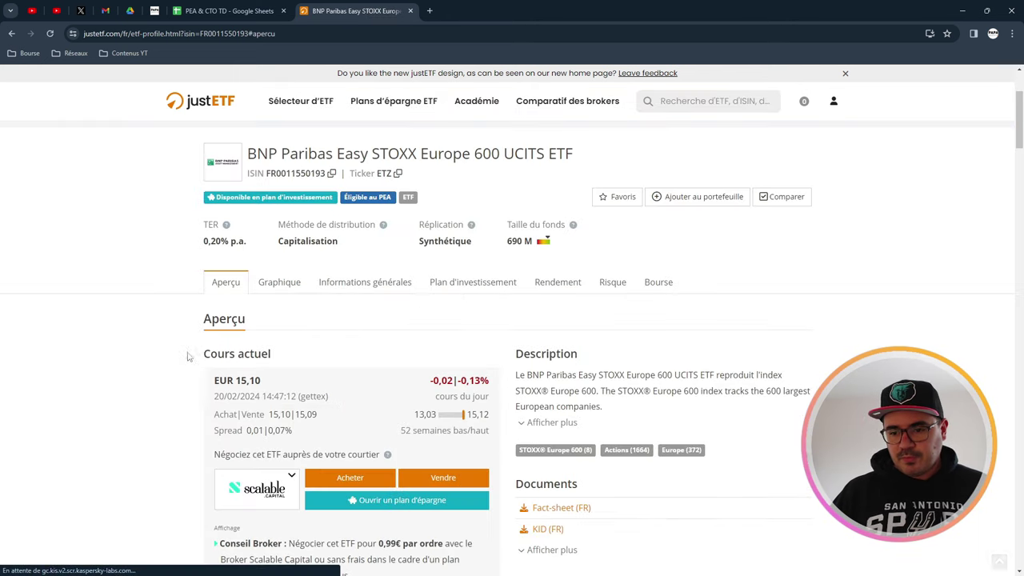
Add the Lyxor MSCI EMU Small Cap (DR) UCITS ETF - Dist to this ETF's performance chart by searching for "MMS"
click(284, 282)
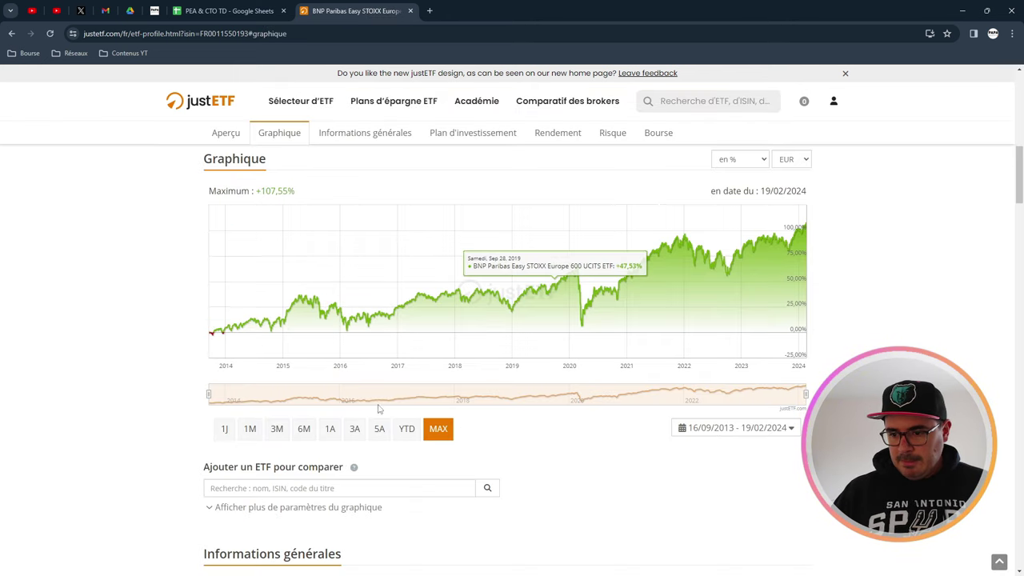
scroll(160, 393, down, 1)
click(275, 438)
text(MMS)
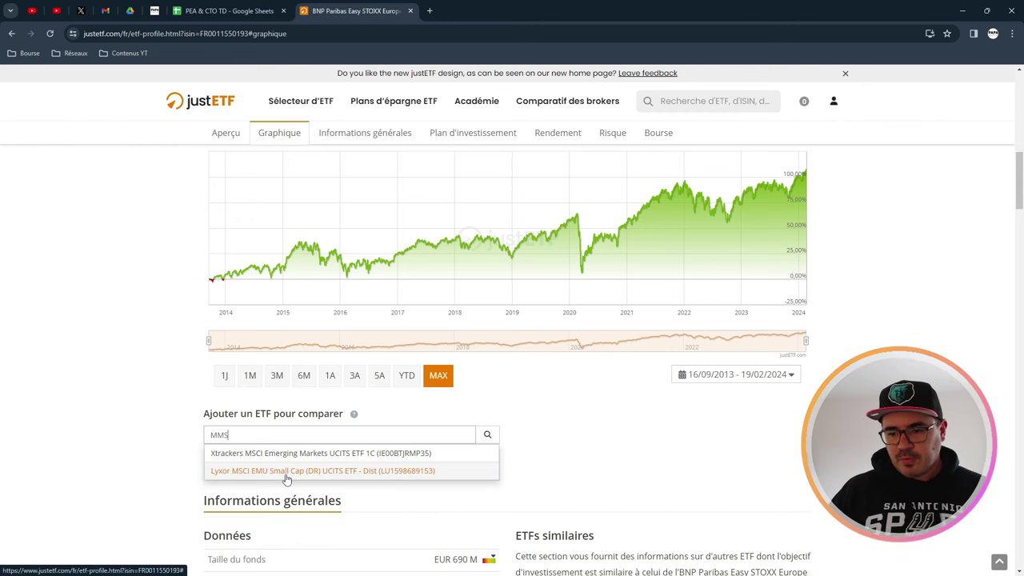
click(287, 478)
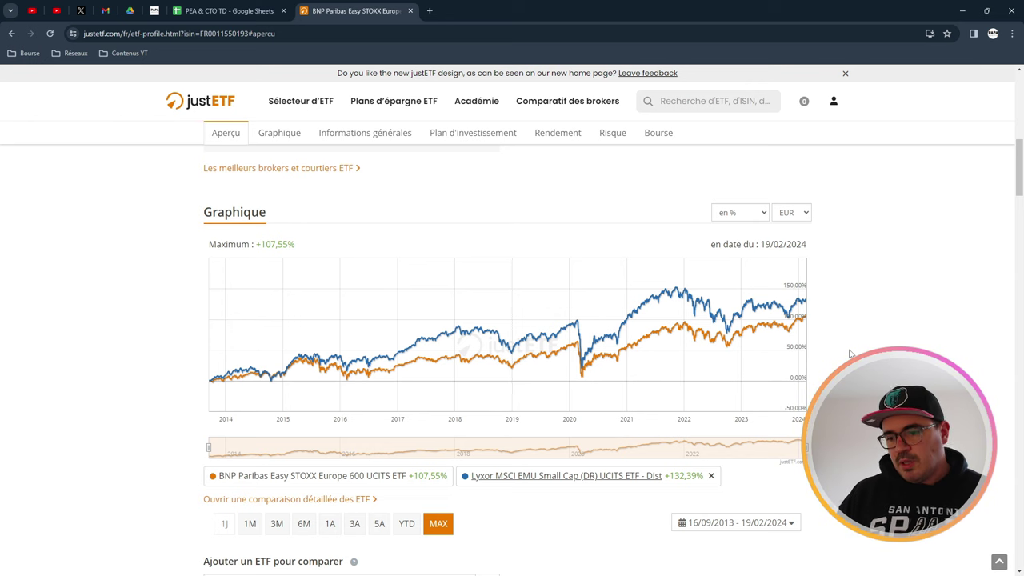
Show the European comparison chart over 5 years and examine the STOXX Europe 600 ETF's performance percentage
click(382, 524)
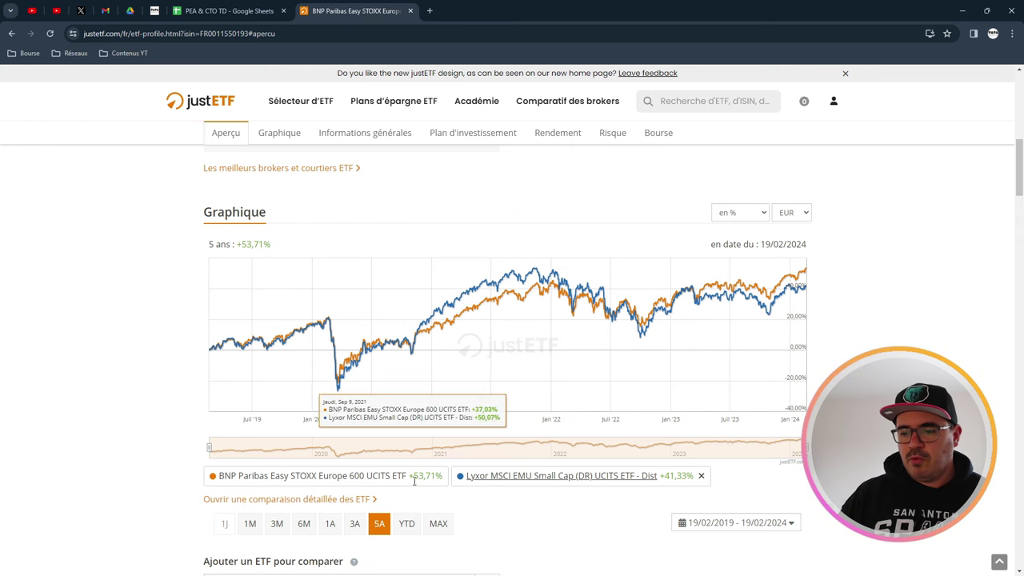
drag(408, 475, 425, 475)
click(511, 502)
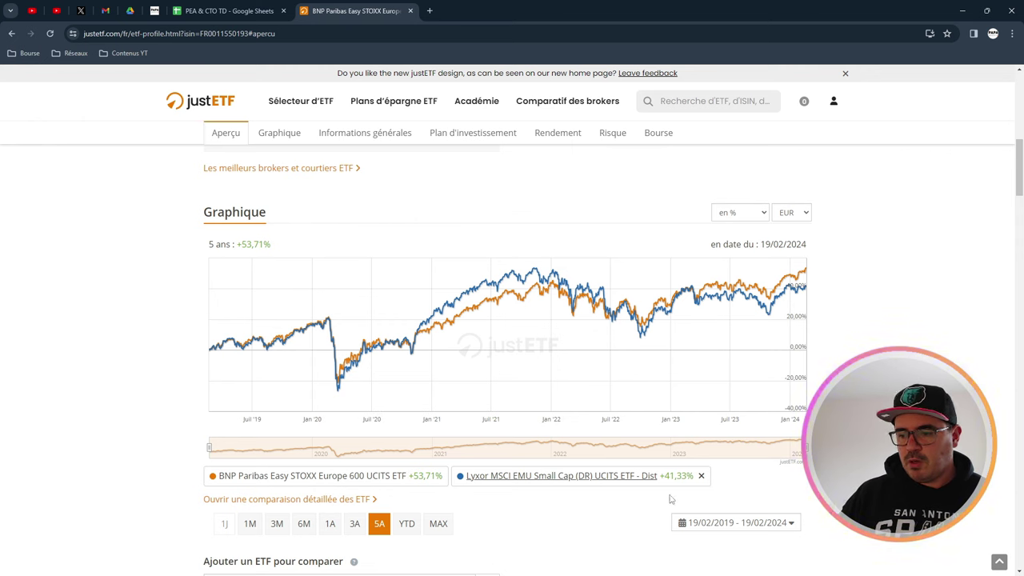
Examine the Lyxor small-cap ETF's 5-year performance, and compare its percentage with the STOXX Europe 600 ETF's over 3 years
drag(663, 475, 676, 476)
click(728, 482)
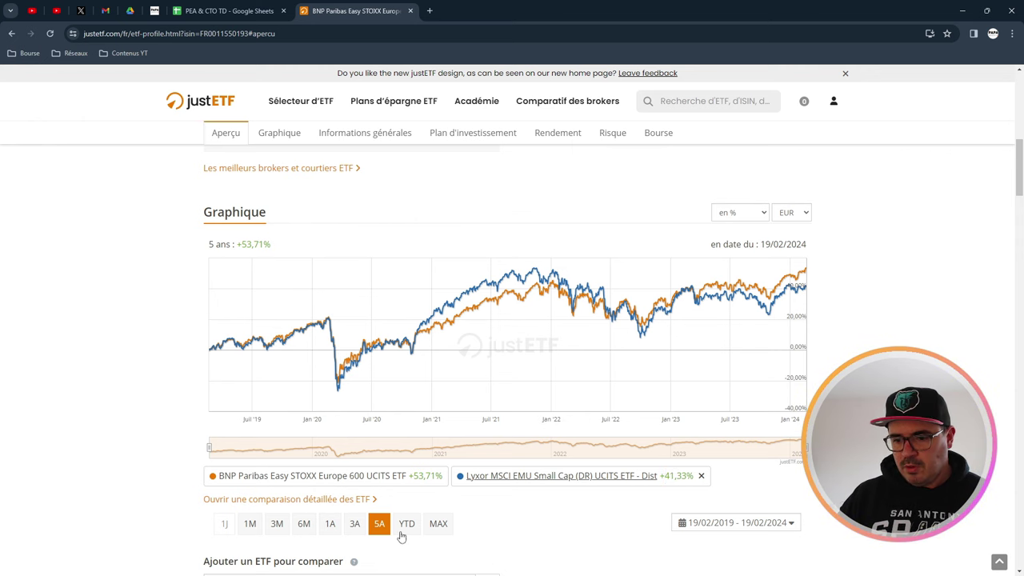
click(355, 528)
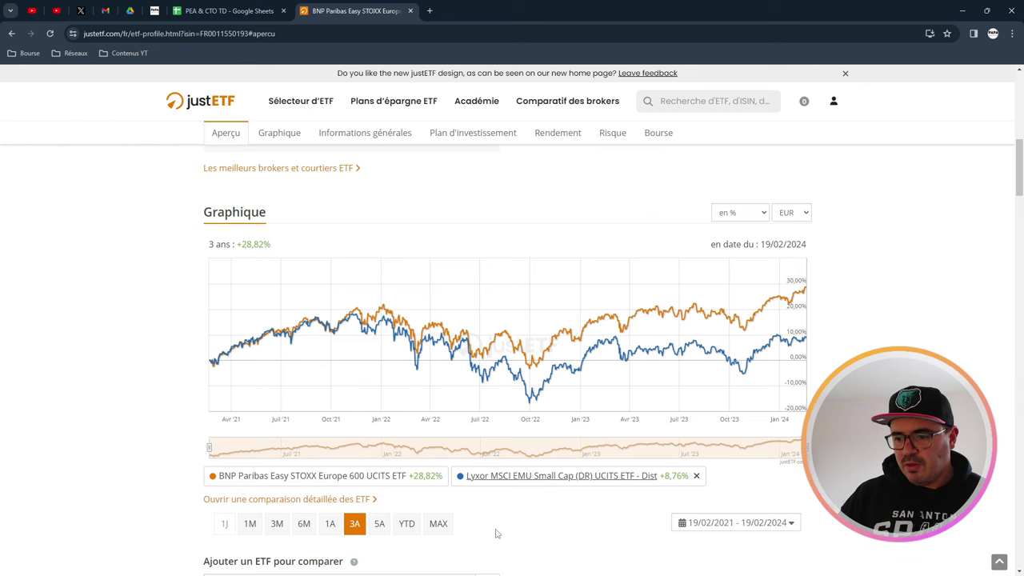
drag(414, 476, 436, 477)
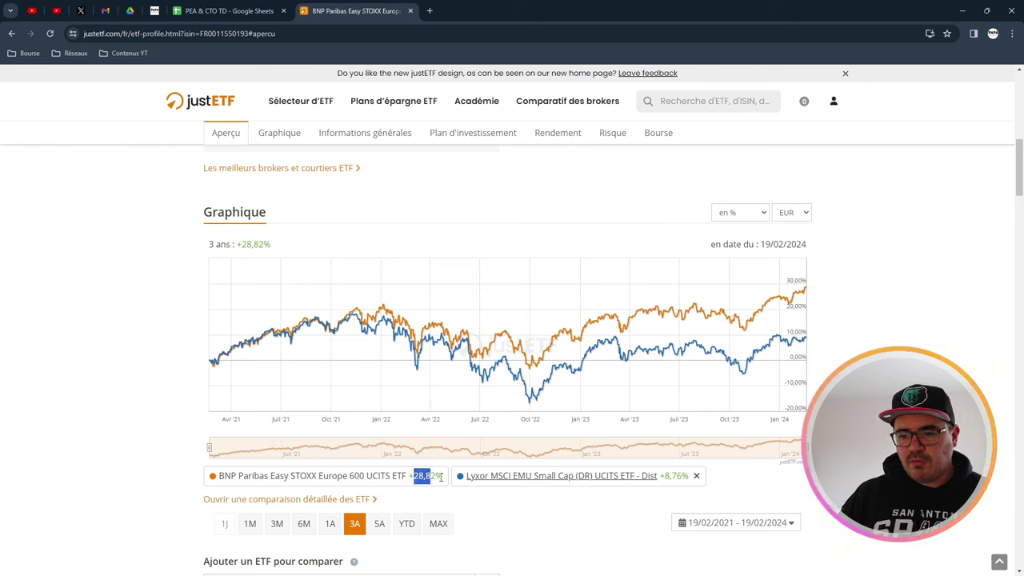
drag(663, 475, 668, 476)
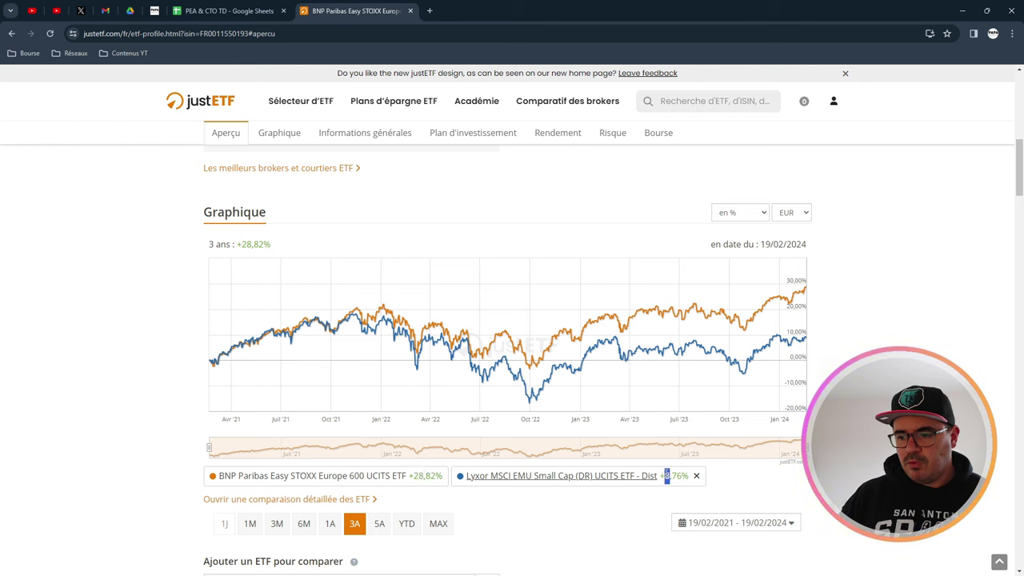
click(623, 518)
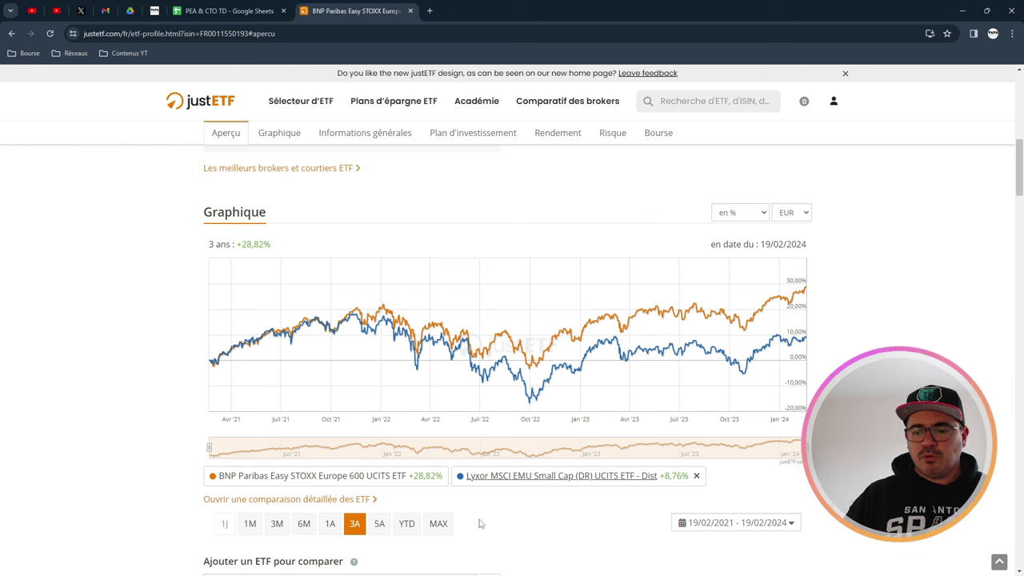
Return the European comparison chart to its maximum period and examine the STOXX Europe 600 ETF's entry
click(438, 524)
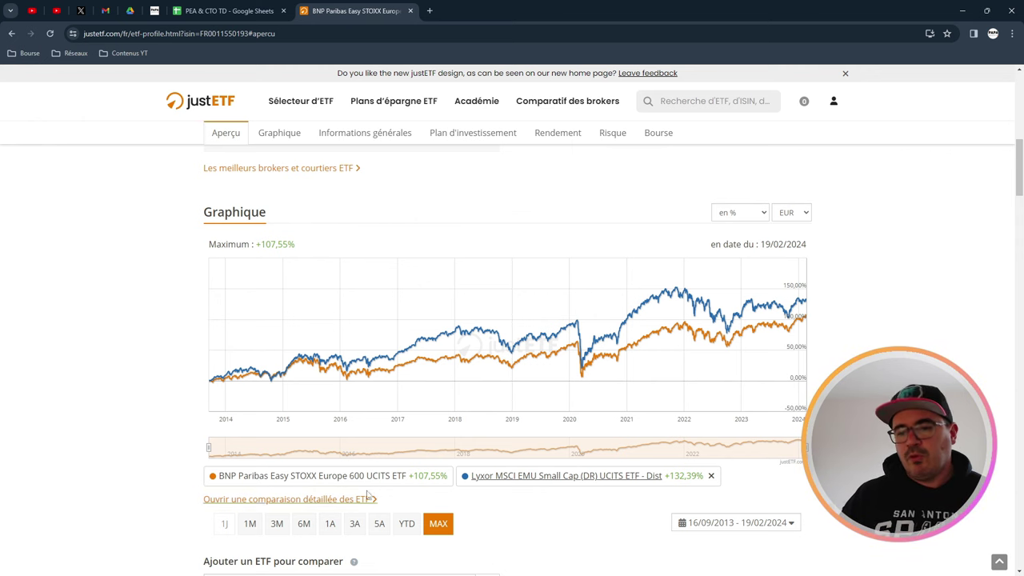
drag(306, 475, 355, 475)
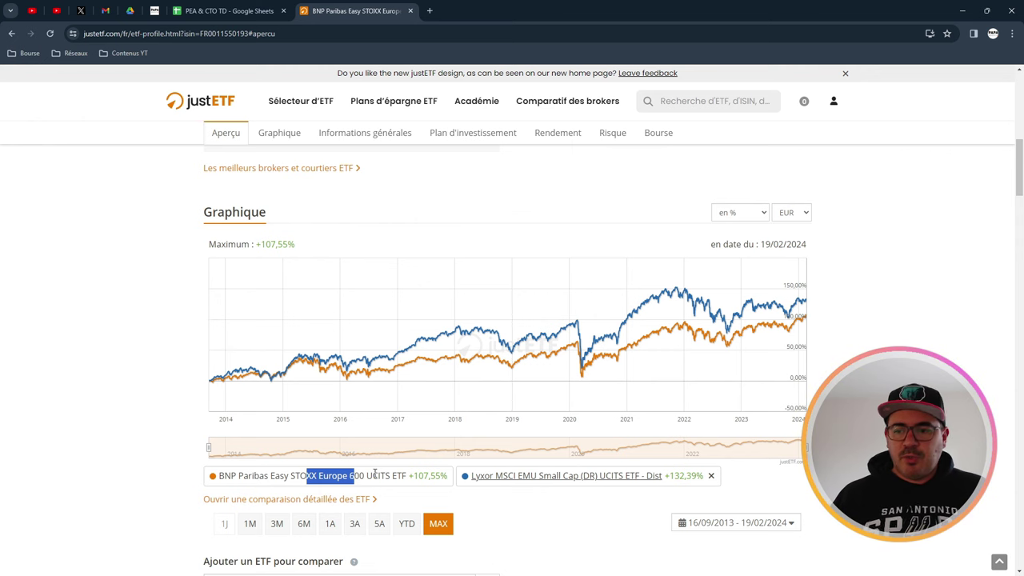
click(375, 474)
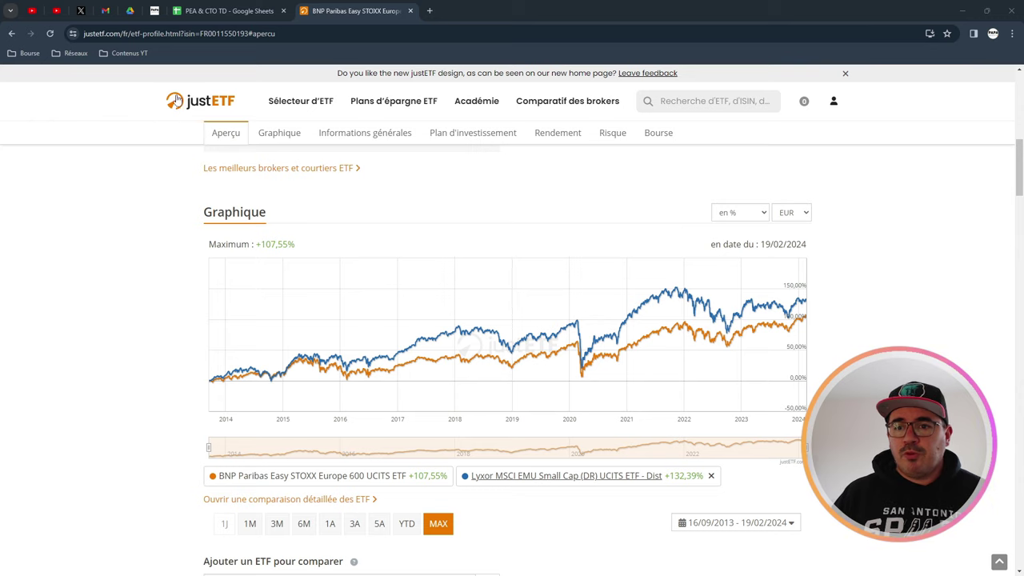
Switch to the PEA & CTO TD Google Sheets file and copy the "Objectif cible etf" table from H24:I30 to M24
click(227, 11)
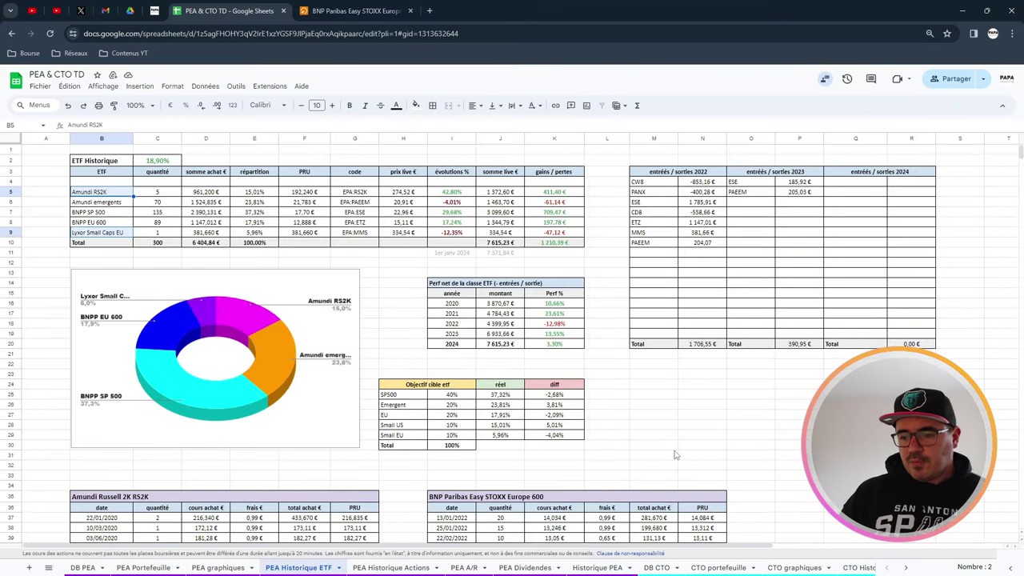
drag(402, 387, 428, 447)
key(ctrl+c)
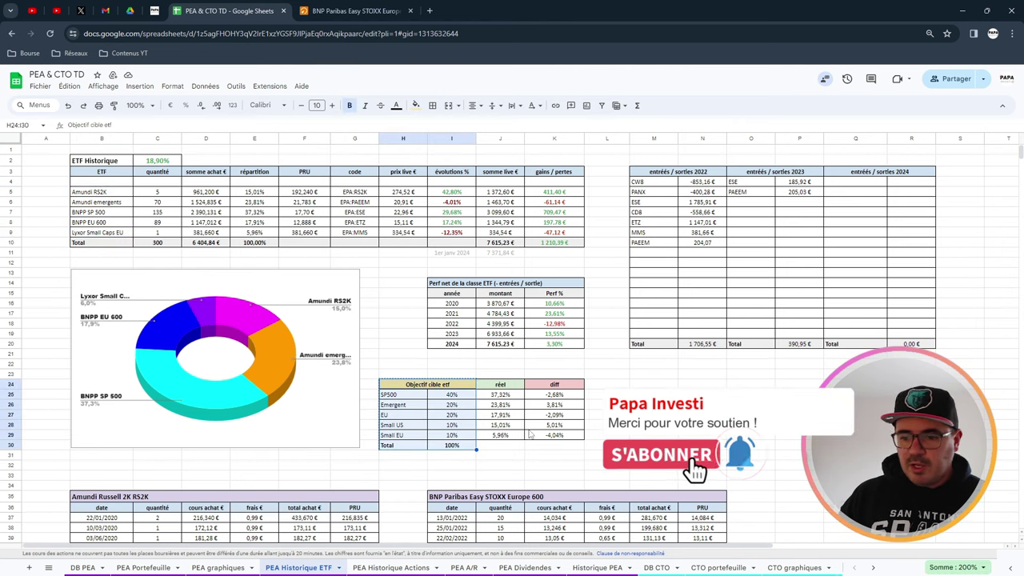
click(654, 384)
key(ctrl+v)
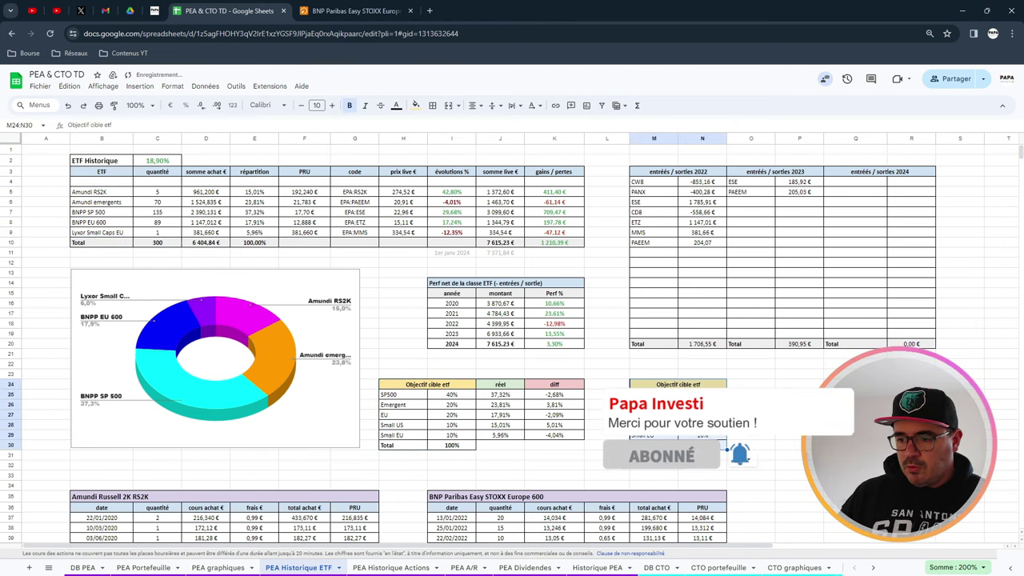
Set the Small US and Small EU targets to 0% in the copied table and check its total
click(703, 434)
key(BackSpace)
text(0)
key(Up)
text(0)
key(Return)
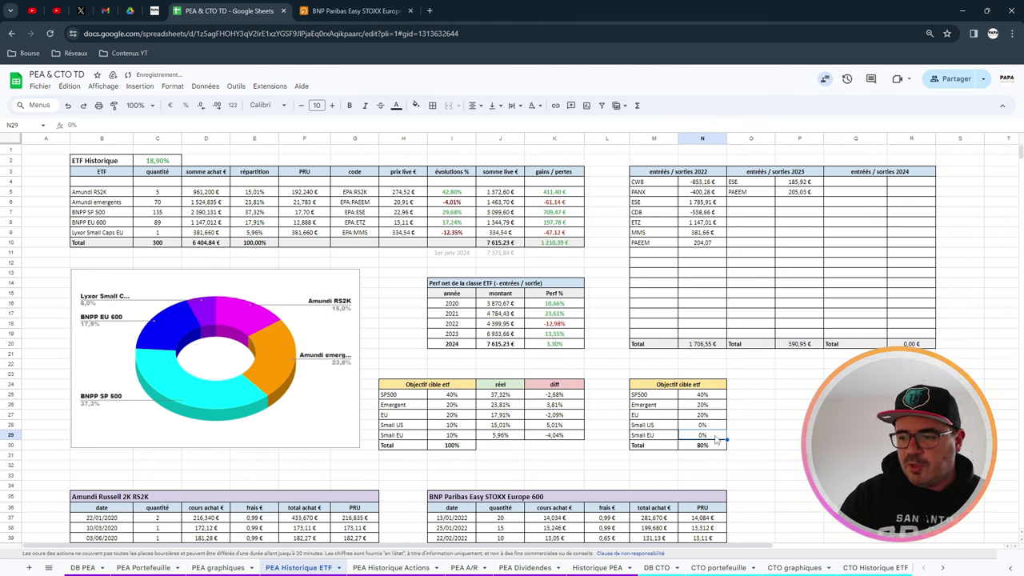
click(718, 444)
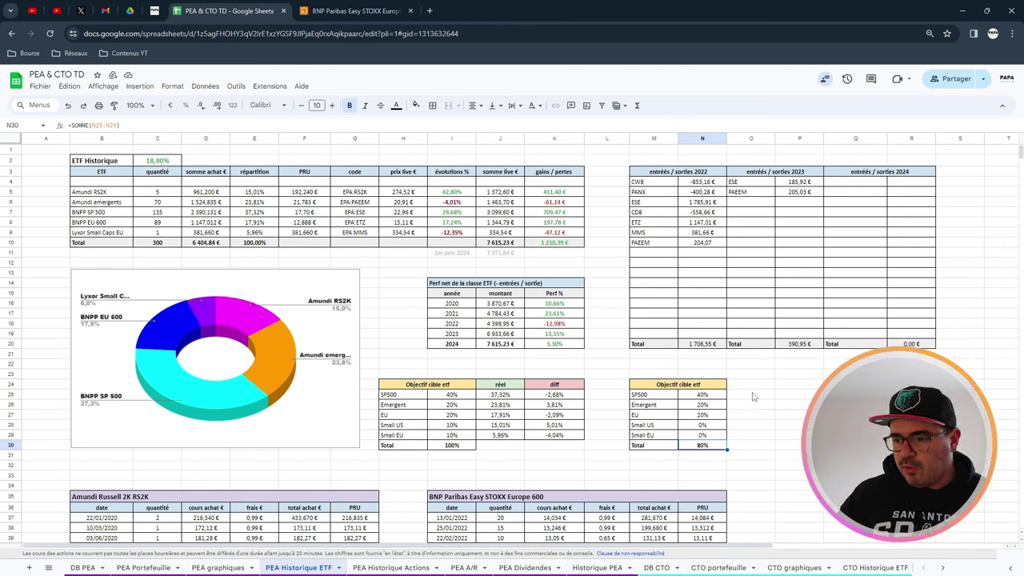
Set the copied table's targets to 50% for SP500, 25% for Emergent and 25% for EU
click(690, 406)
click(701, 416)
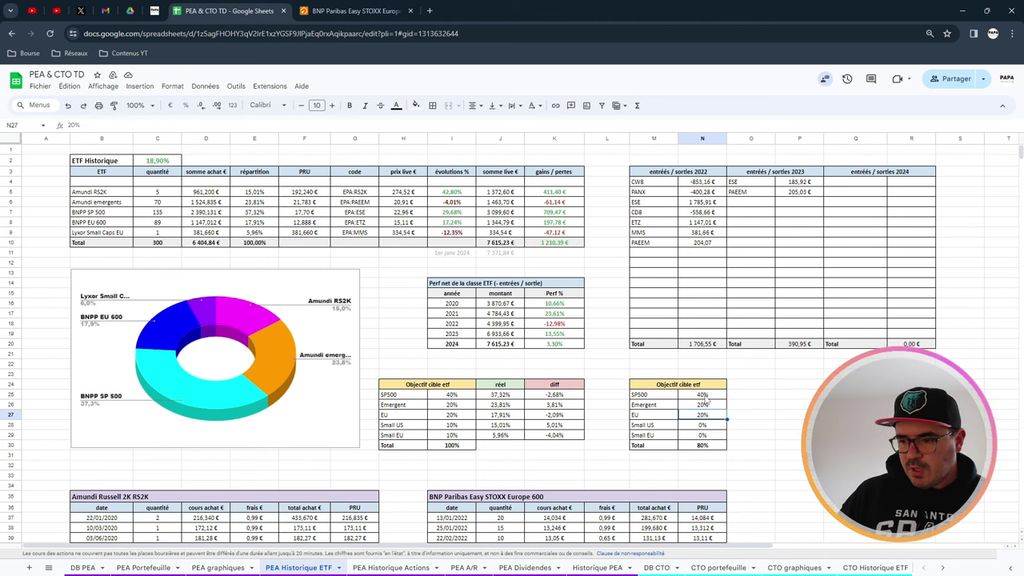
click(707, 396)
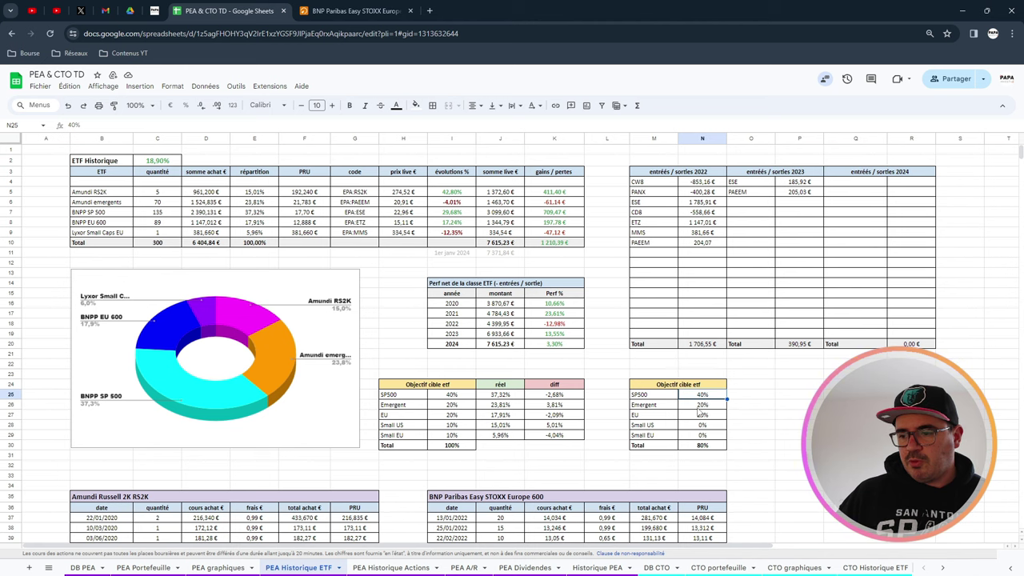
text(50)
key(Return)
text(25)
key(Return)
text(25)
key(Return)
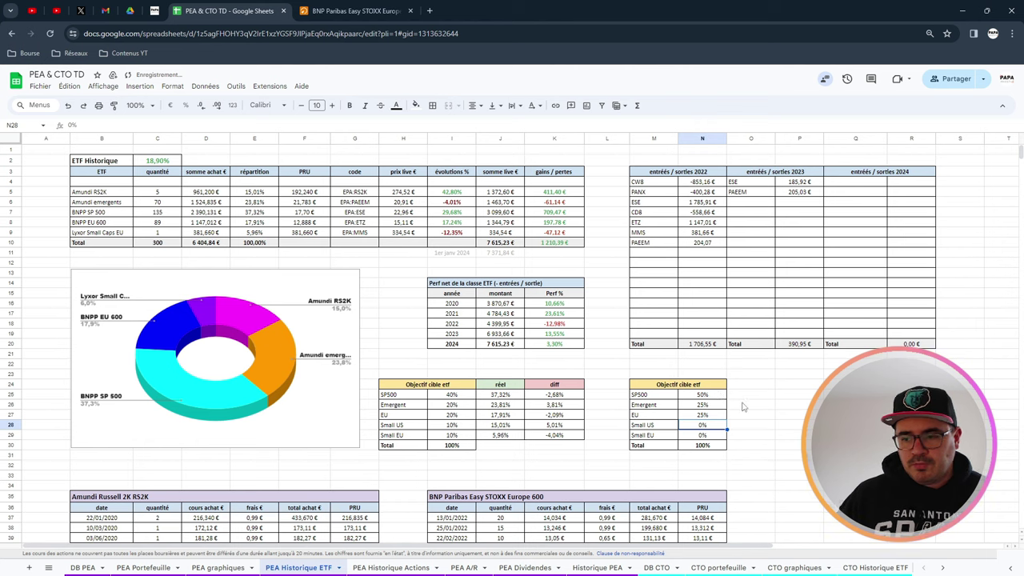
click(744, 405)
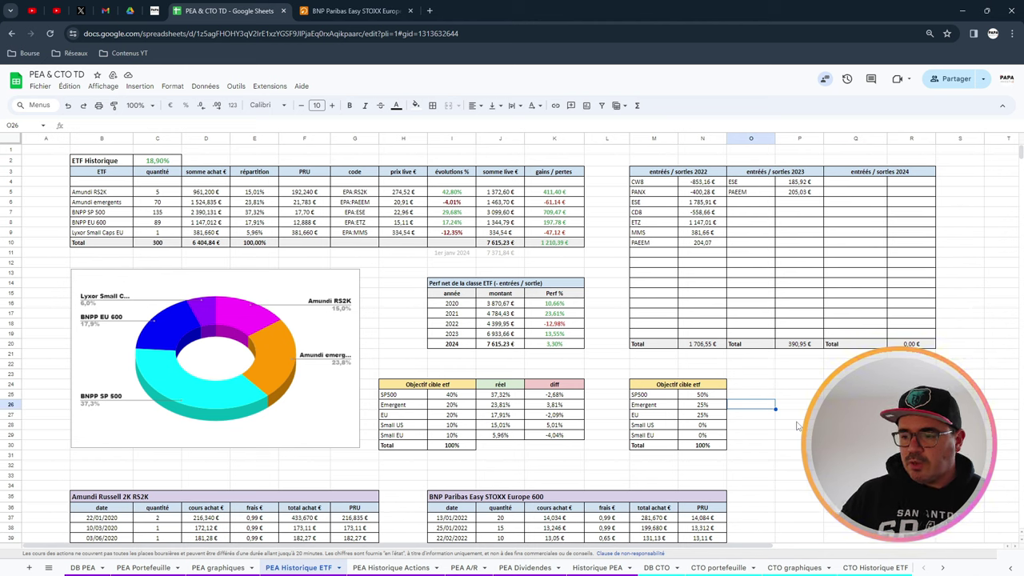
click(798, 407)
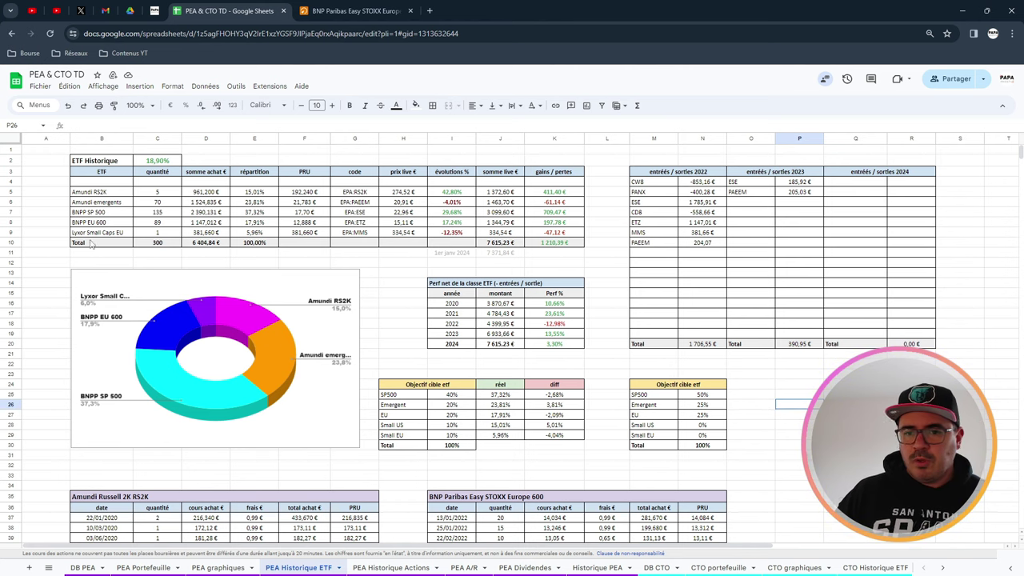
Examine the combined live value of Lyxor Small Caps EU and Amundi RS2K, and the other three ETFs' evolution percentages
click(504, 233)
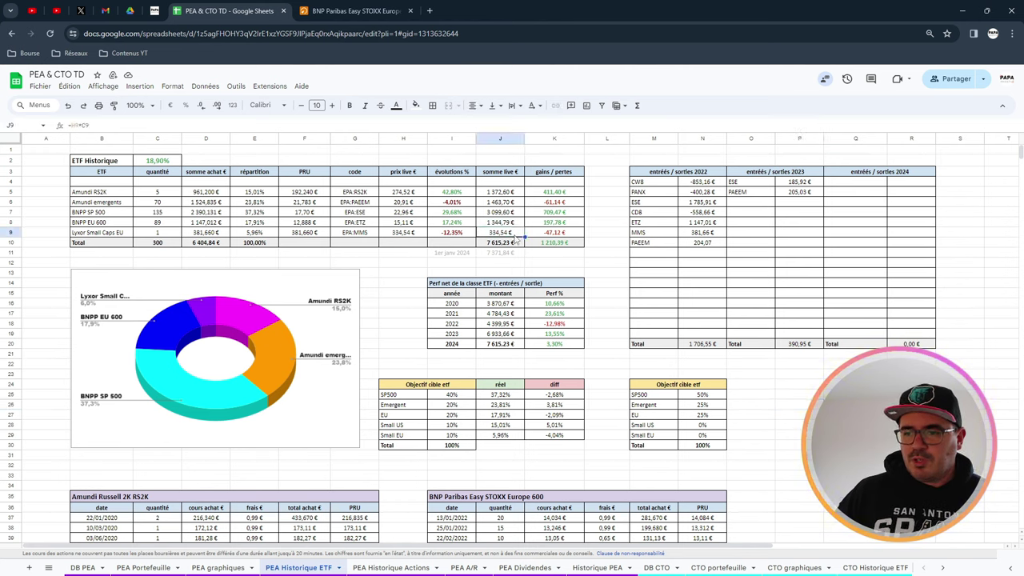
click(504, 195)
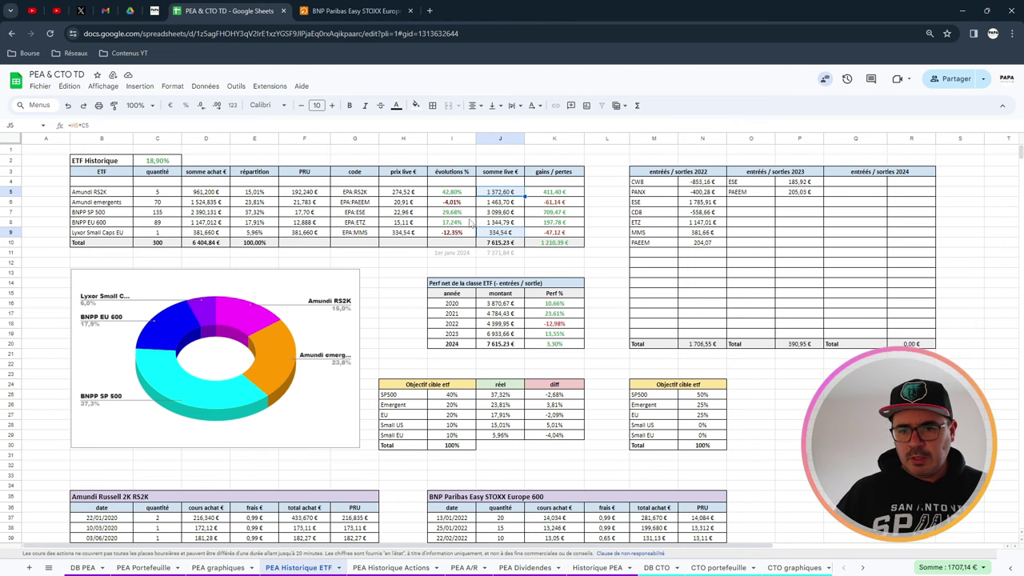
click(466, 204)
click(468, 214)
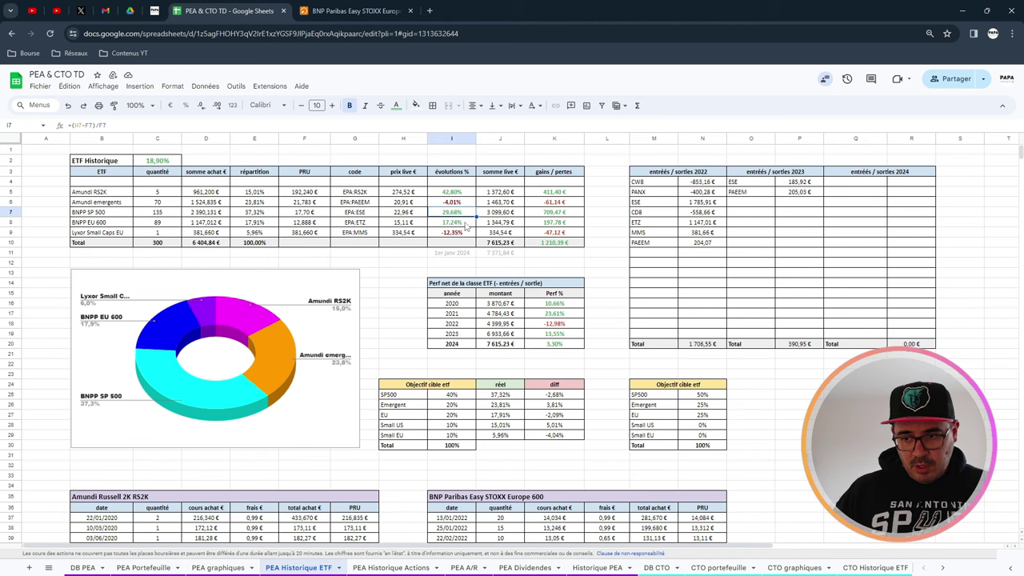
click(469, 224)
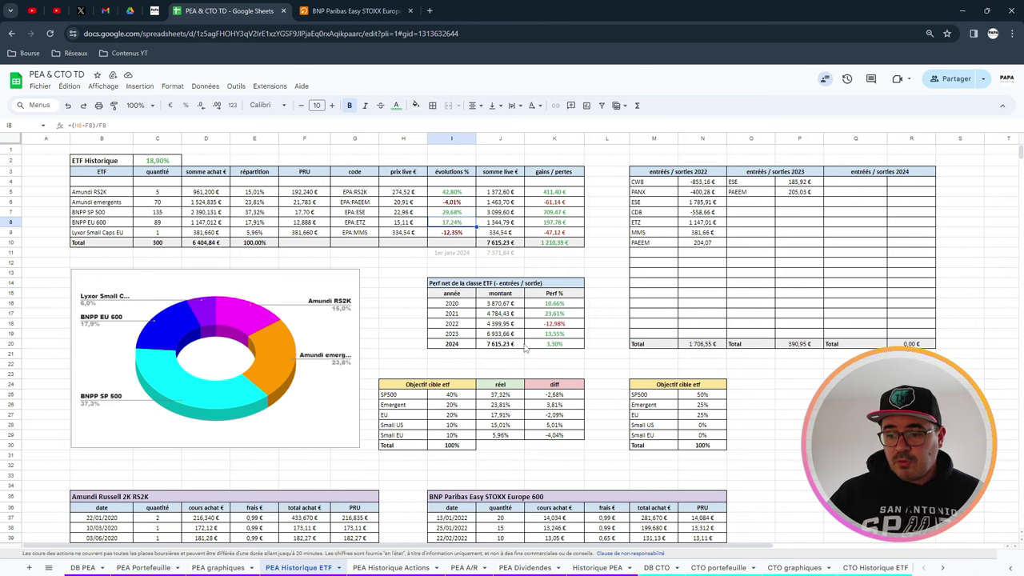
Open the PEA graphiques sheet to view the portfolio breakdown
click(140, 568)
click(218, 568)
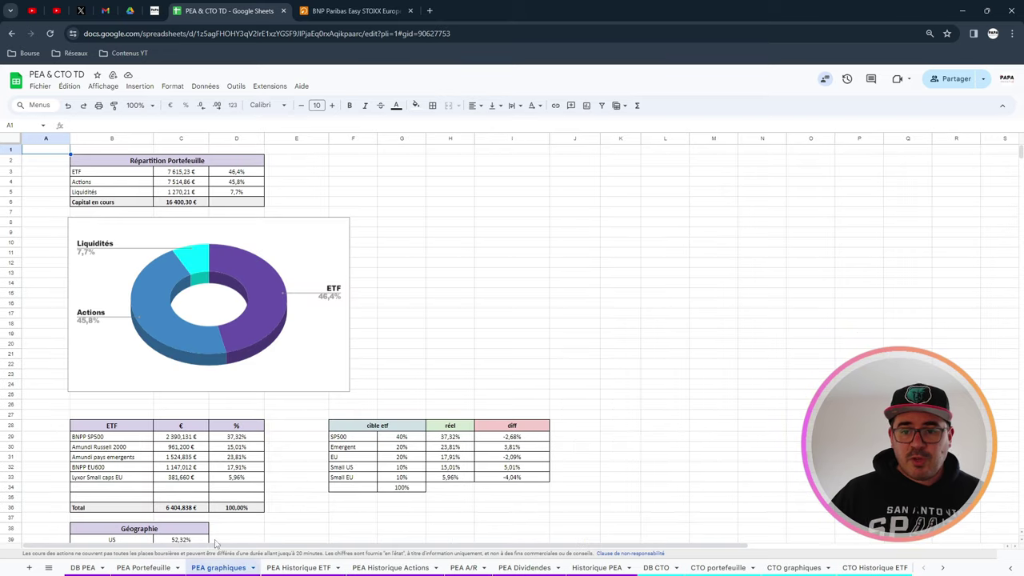